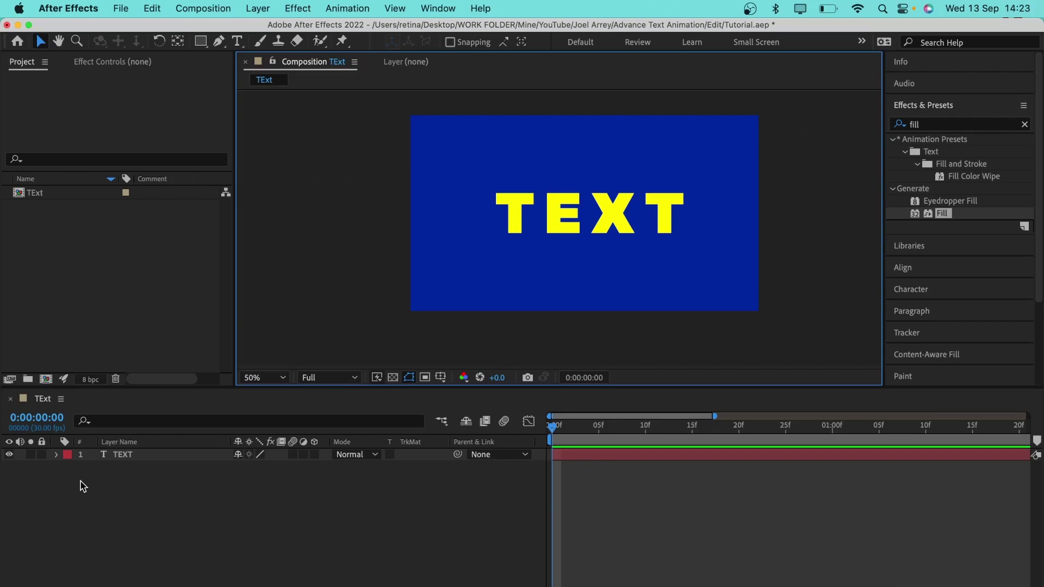
Switch to the Pen tool with no fill and a red 80 px stroke, viewing at 100%.
{"action": "left_click", "coordinate": [225, 41]}
{"action": "scroll", "coordinate": [566, 159], "scroll_direction": "up", "scroll_amount": 2}
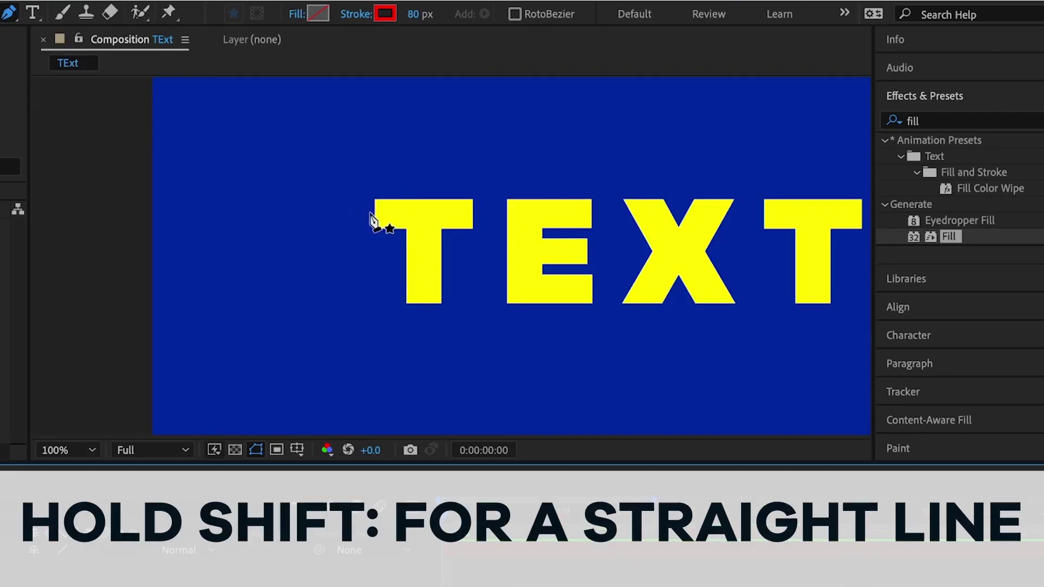
Draw the first T's top bar and stem as red stroked paths on Shape Layer 1.
{"action": "left_click", "coordinate": [370, 213]}
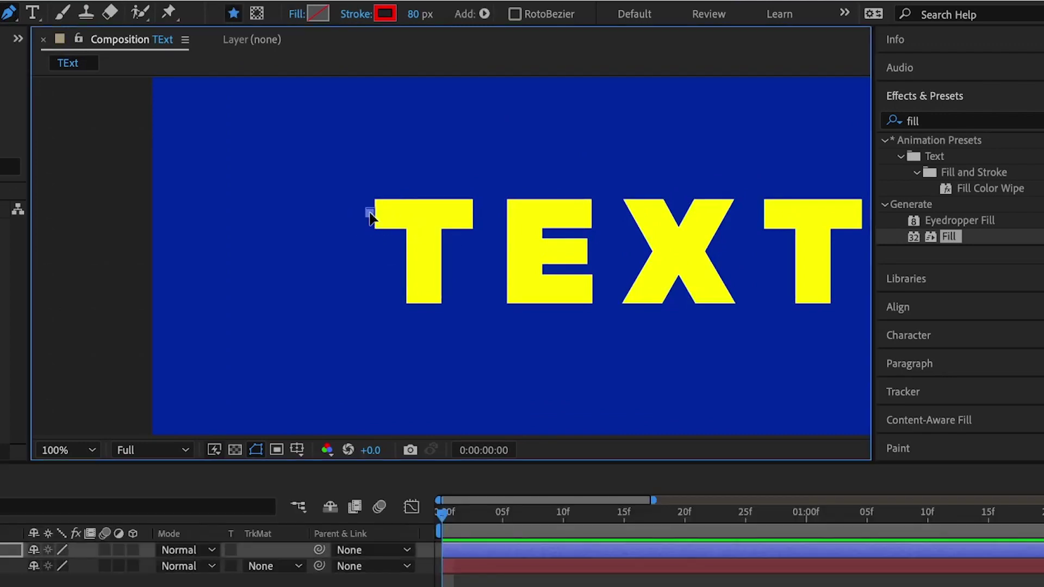
{"action": "left_click", "coordinate": [477, 213], "text": "shift"}
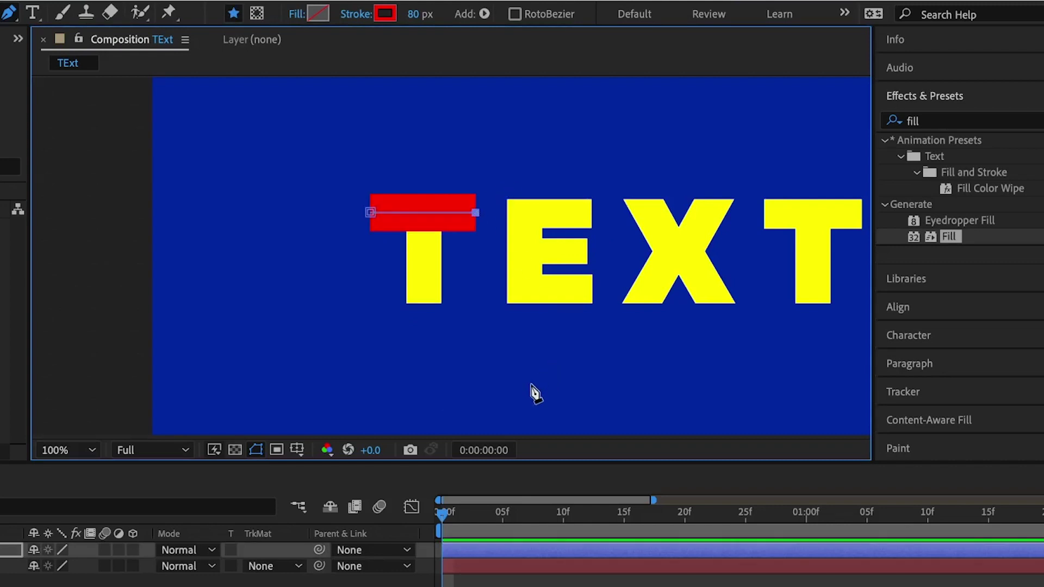
{"action": "left_click", "coordinate": [466, 564]}
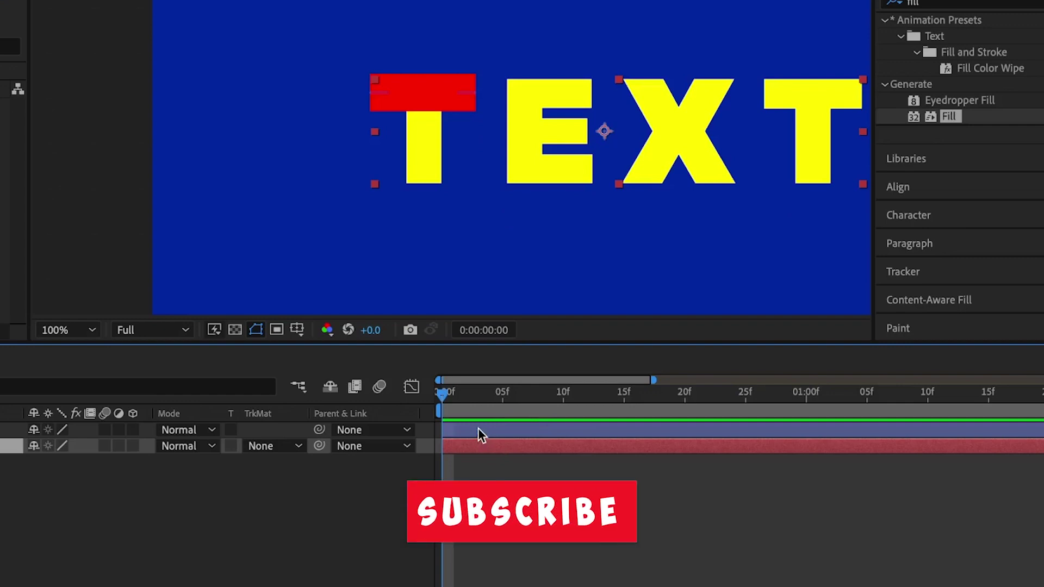
{"action": "left_click", "coordinate": [478, 432]}
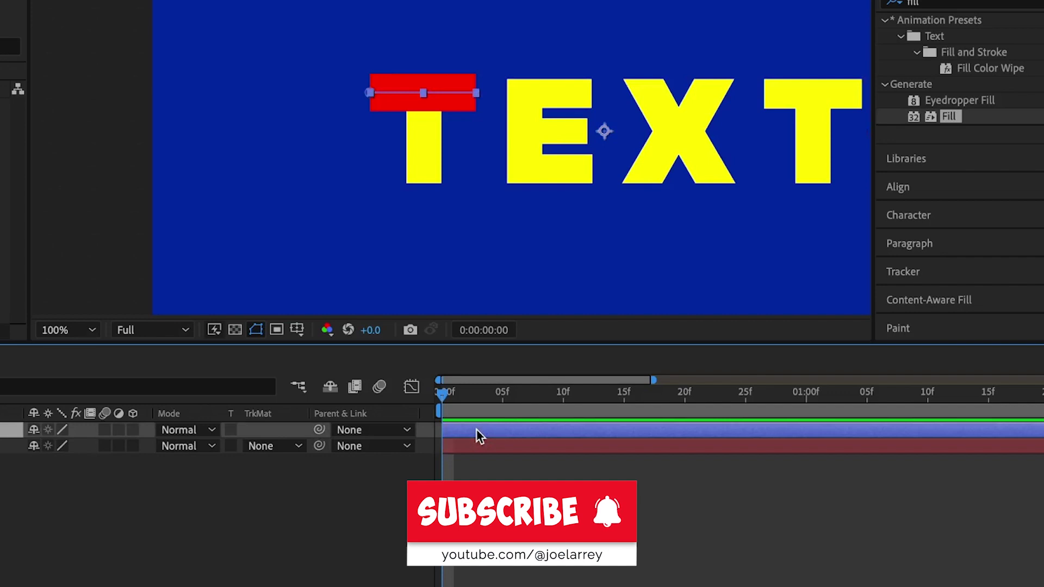
{"action": "left_click", "coordinate": [501, 445]}
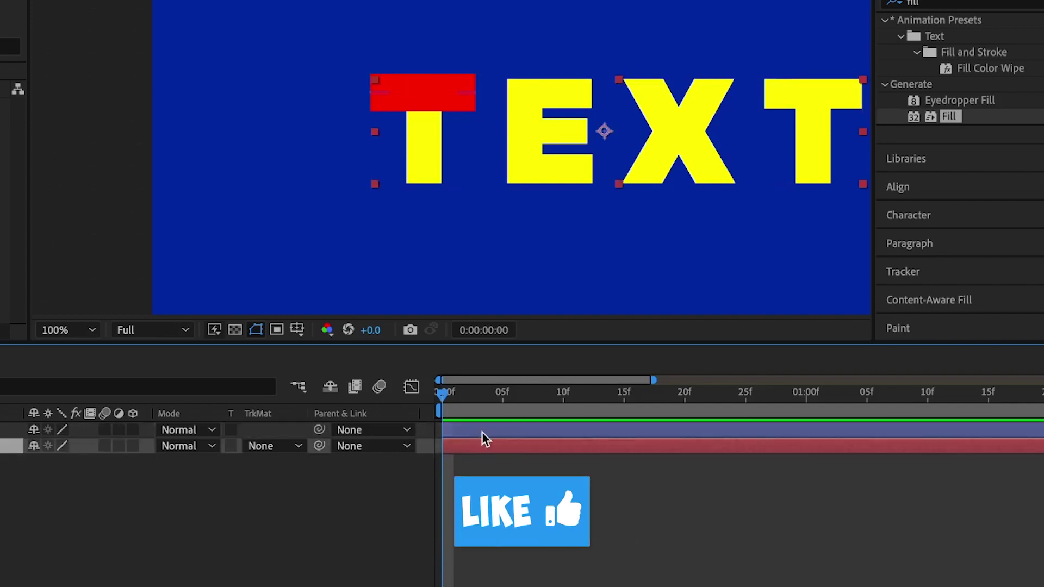
{"action": "left_click", "coordinate": [479, 432]}
{"action": "left_click", "coordinate": [423, 104]}
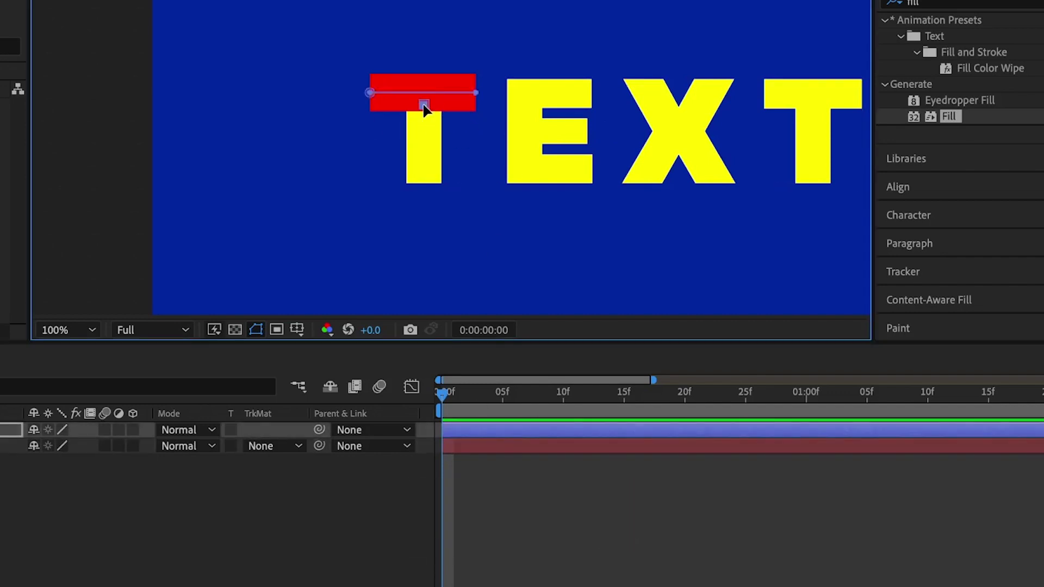
{"action": "left_click", "coordinate": [423, 186]}
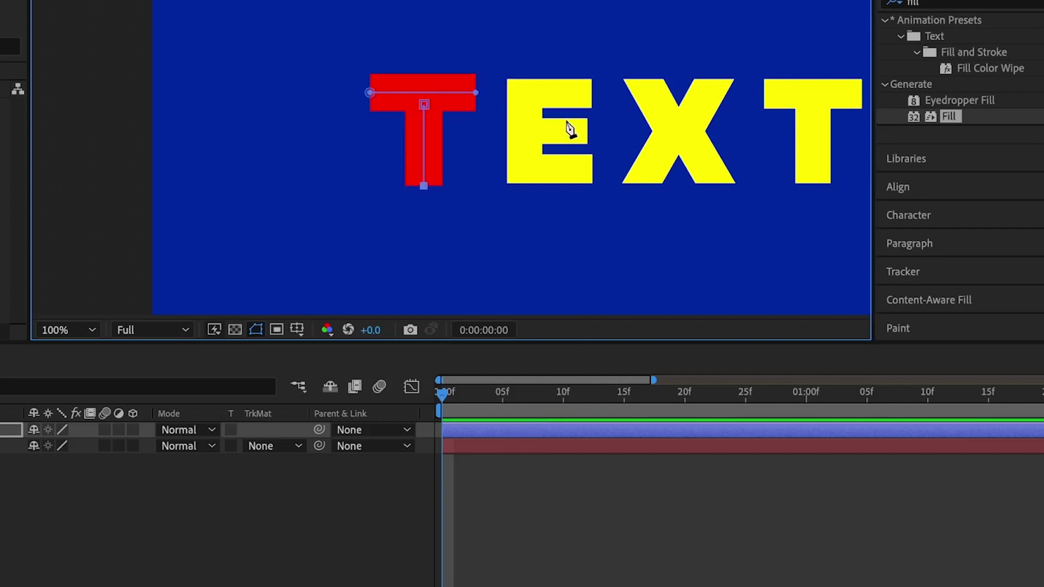
{"action": "left_click", "coordinate": [506, 447]}
{"action": "left_click", "coordinate": [518, 429]}
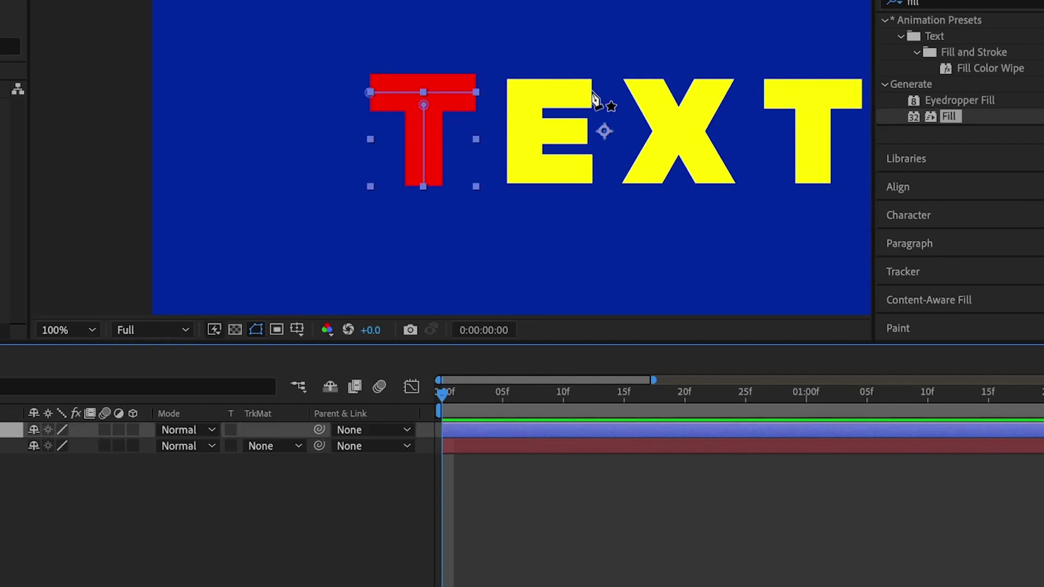
Trace the E, extend the X path to cover the X, and stroke across the last T's top.
{"action": "left_click", "coordinate": [592, 89]}
{"action": "left_click", "coordinate": [525, 91]}
{"action": "left_click", "coordinate": [525, 173]}
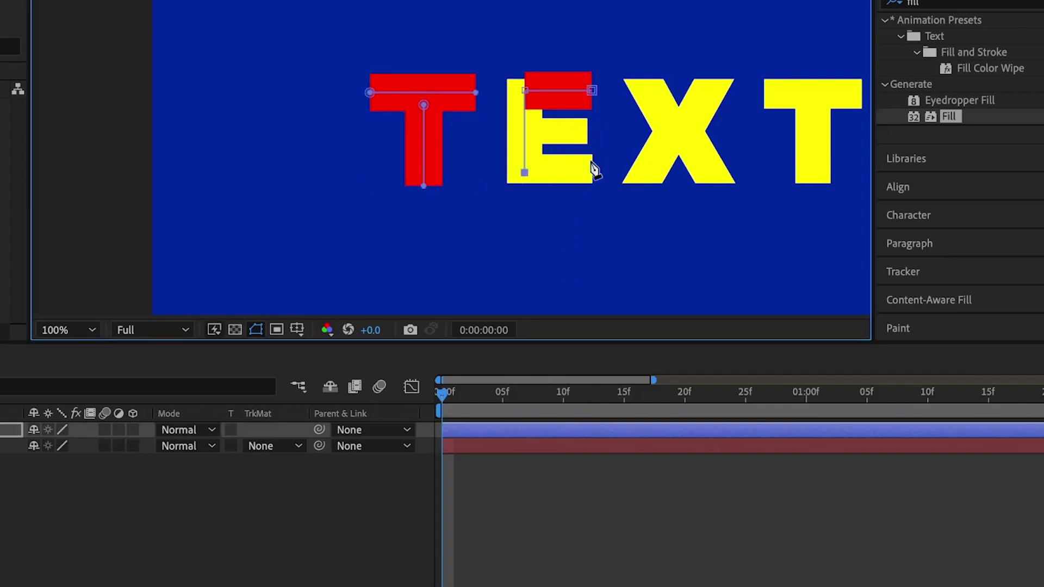
{"action": "left_click", "coordinate": [592, 173]}
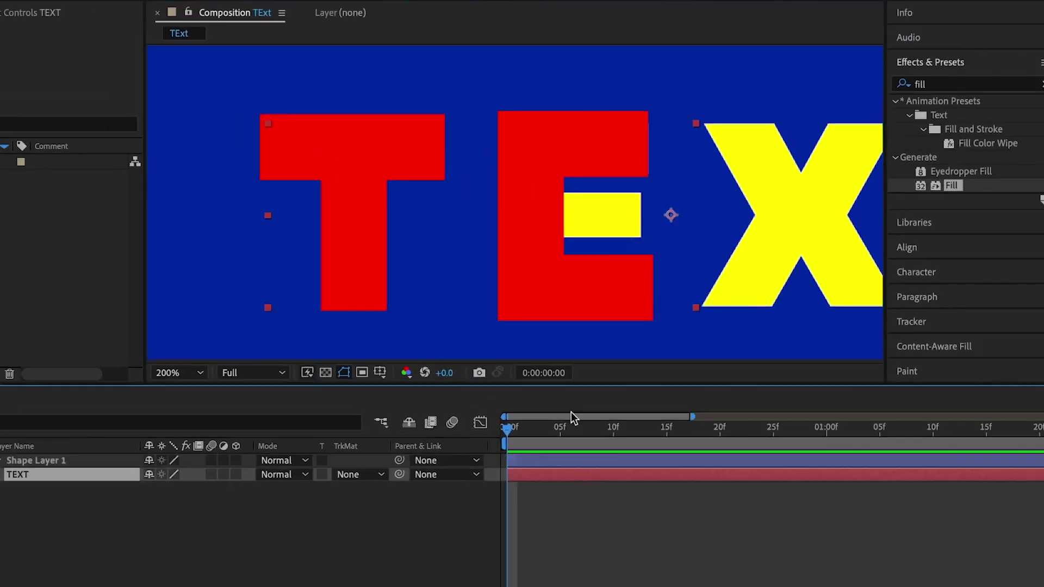
{"action": "left_click_drag", "start_coordinate": [566, 109], "coordinate": [573, 101]}
{"action": "left_click", "coordinate": [637, 139]}
{"action": "left_click", "coordinate": [812, 141]}
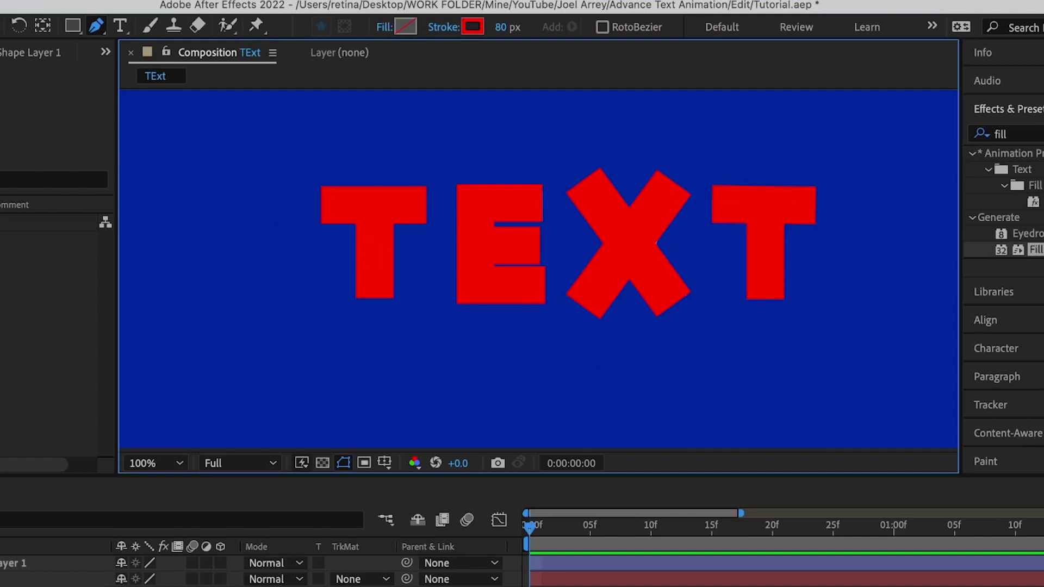
Add Trim Paths to Shape Layer 1 and expand it to show Start and End.
{"action": "left_click", "coordinate": [5, 563]}
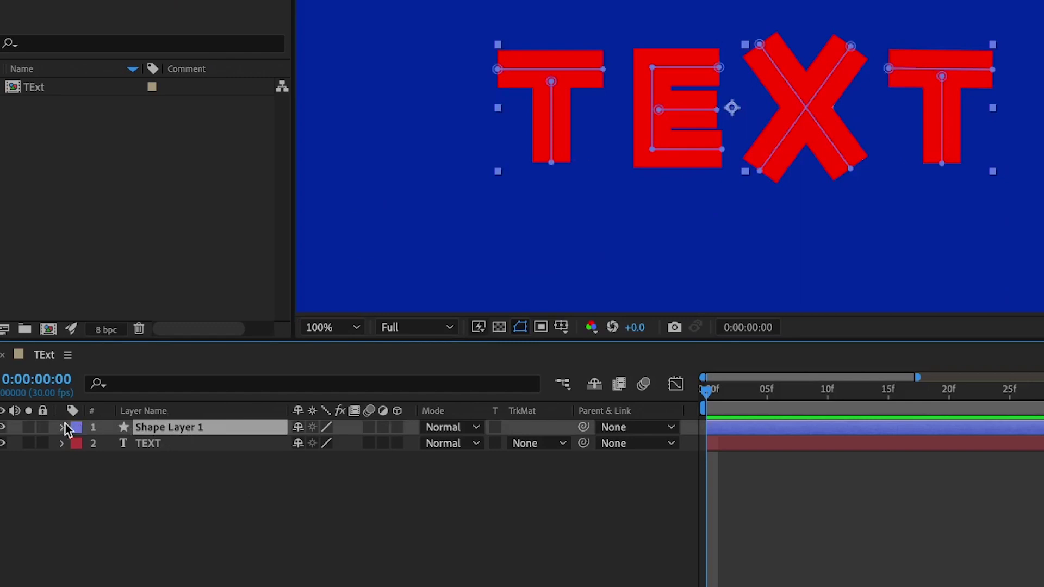
{"action": "left_click", "coordinate": [62, 427]}
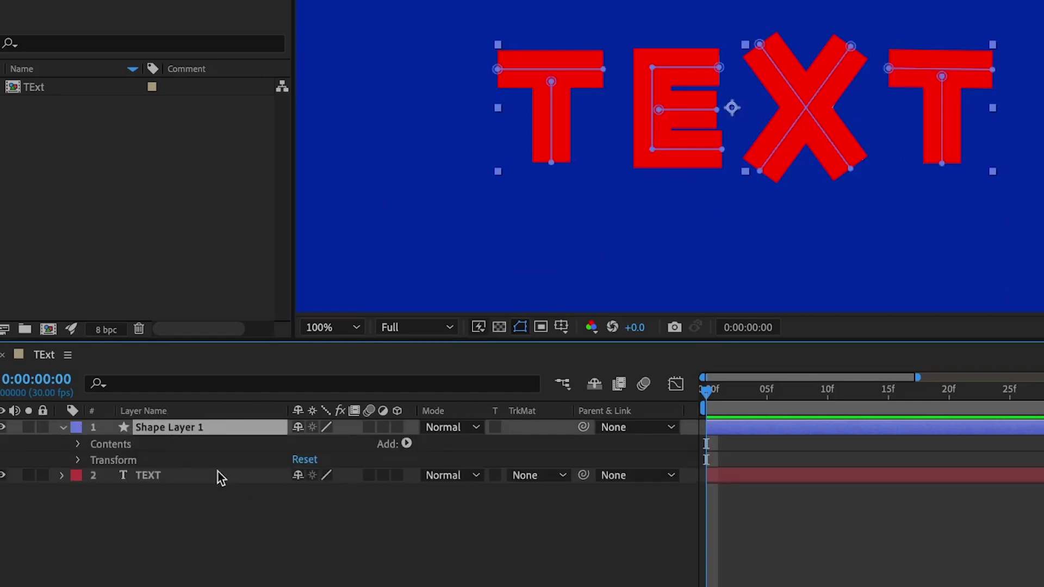
{"action": "left_click", "coordinate": [407, 445]}
{"action": "left_click", "coordinate": [464, 524]}
{"action": "scroll", "coordinate": [228, 509], "scroll_direction": "down", "scroll_amount": 1}
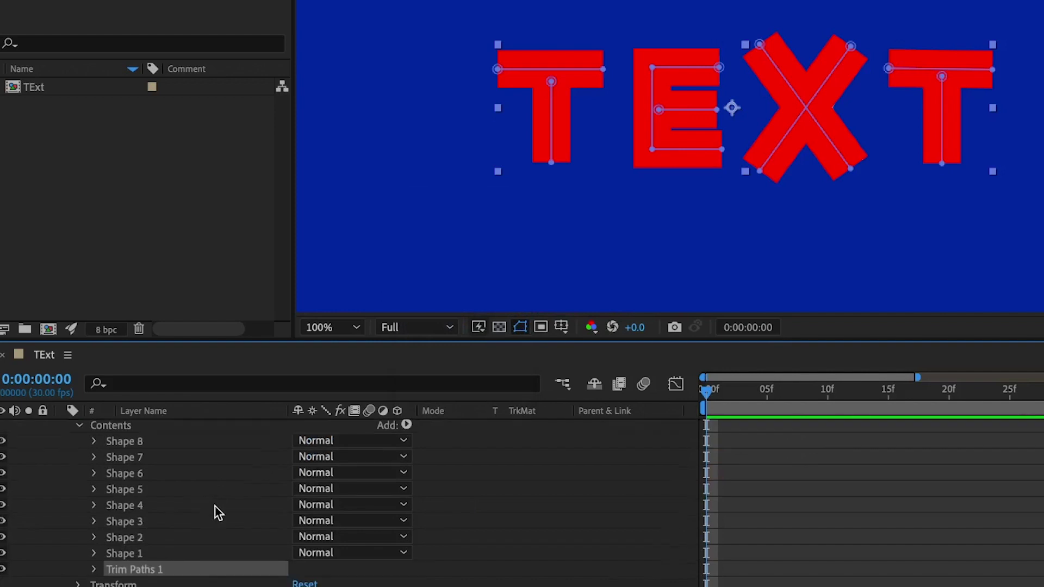
{"action": "left_click", "coordinate": [93, 570]}
{"action": "scroll", "coordinate": [136, 568], "scroll_direction": "down", "scroll_amount": 2}
Keyframe End at 100% at 0:00:02:00 and 0% at 0:00, then preview the draw-on.
{"action": "left_click", "coordinate": [144, 570]}
{"action": "key", "text": "shift+Page_Down"}
{"action": "key", "text": "shift+Page_Down"}
{"action": "key", "text": "shift+Page_Down"}
{"action": "key", "text": "shift+Page_Down"}
{"action": "key", "text": "shift+Page_Down"}
{"action": "key", "text": "shift+Page_Down"}
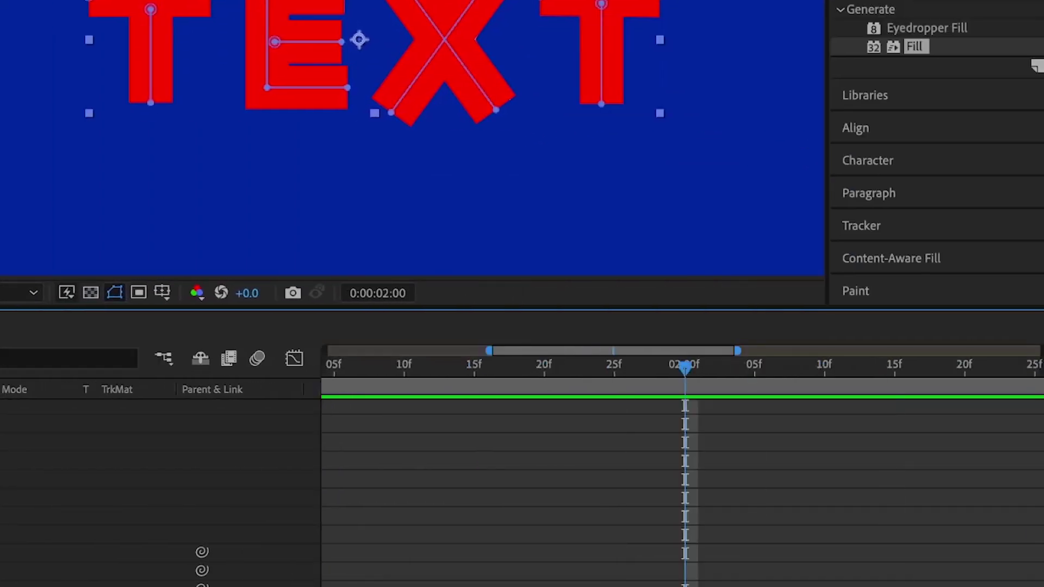
{"action": "key", "text": "minus"}
{"action": "key", "text": "minus"}
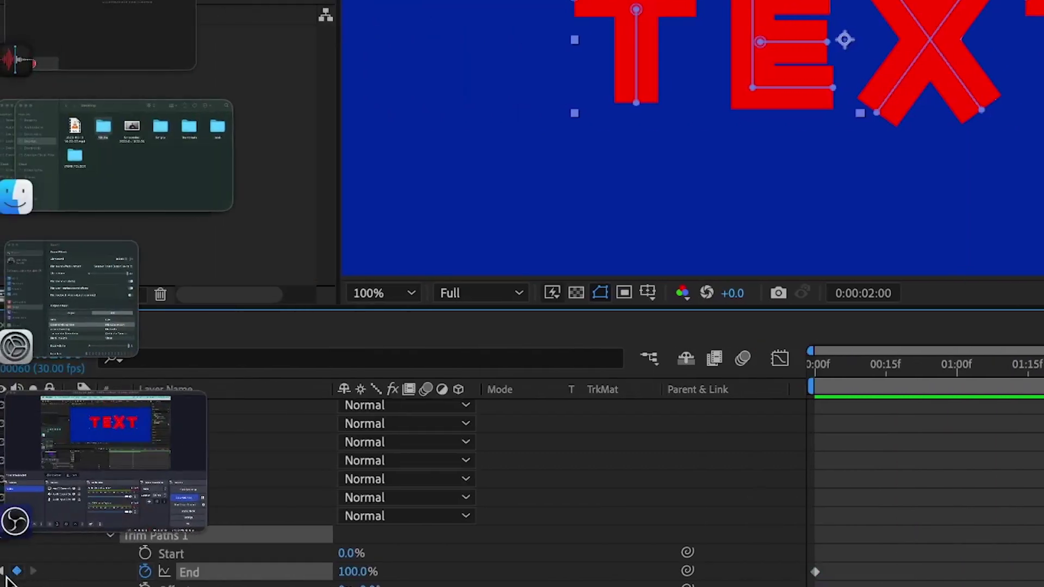
{"action": "left_click", "coordinate": [3, 571]}
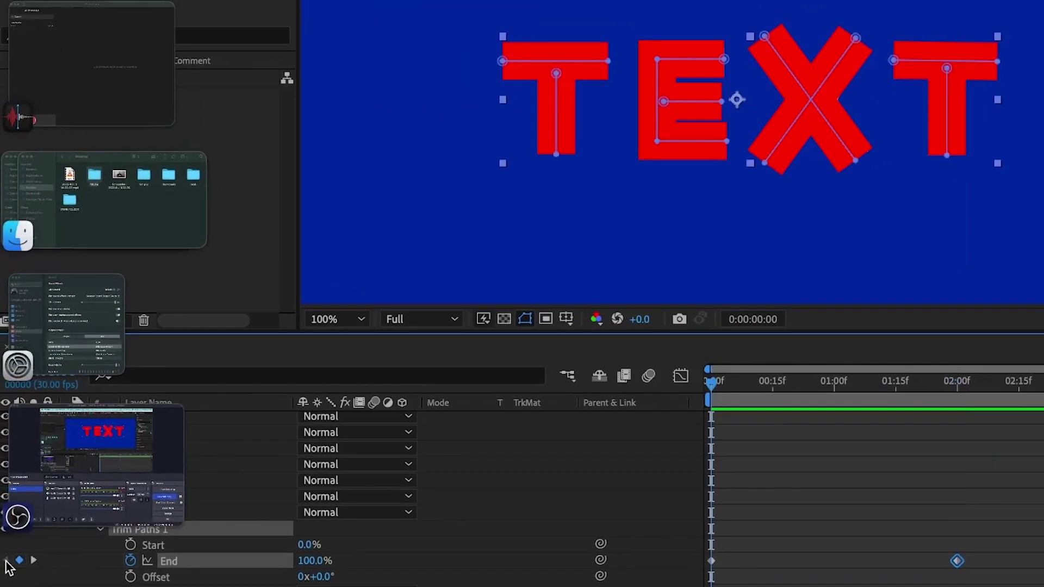
{"action": "left_click", "coordinate": [308, 561]}
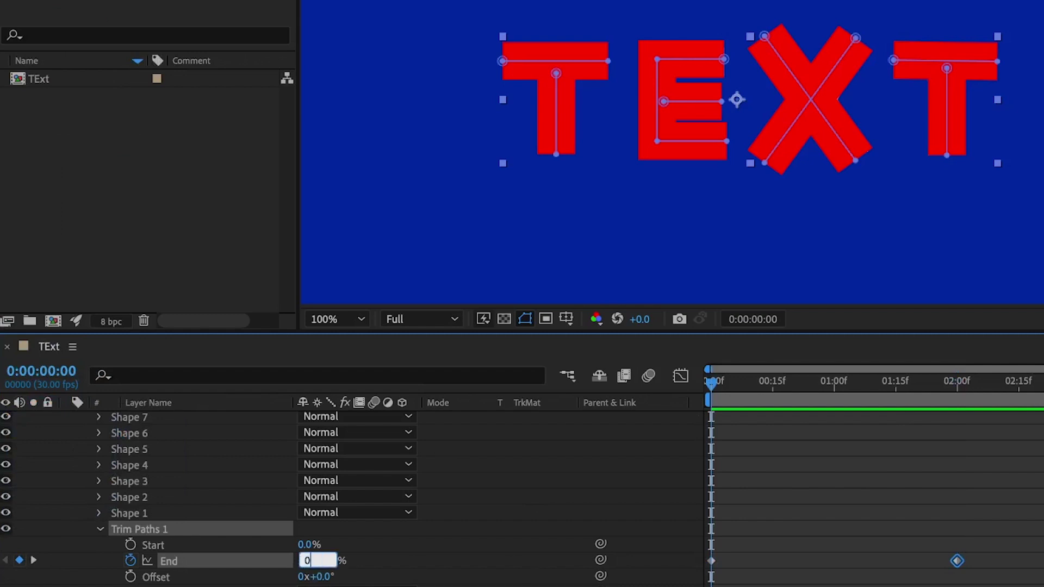
{"action": "key", "text": "Return"}
{"action": "key", "text": "space"}
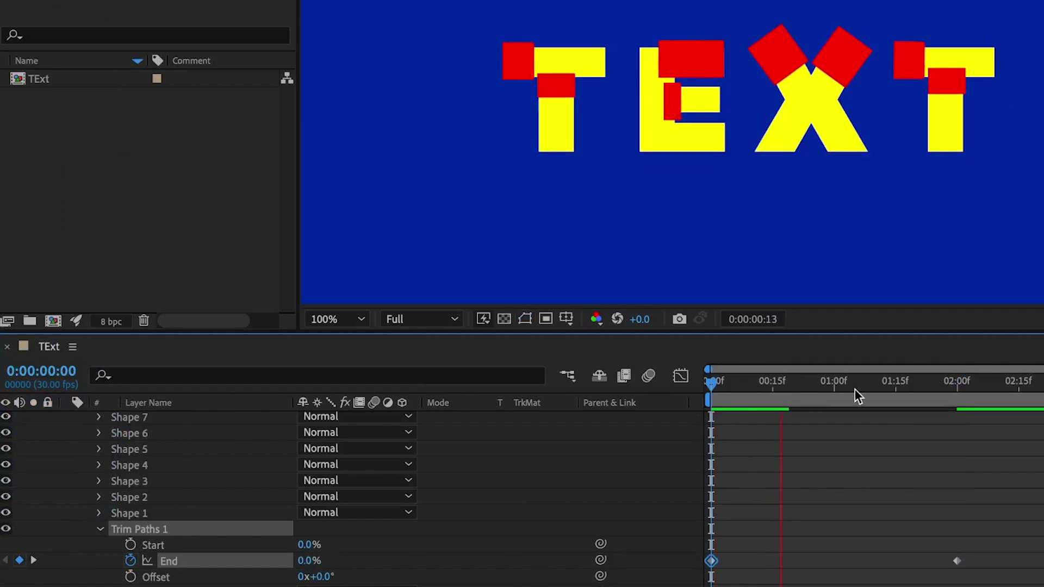
{"action": "key", "text": "space"}
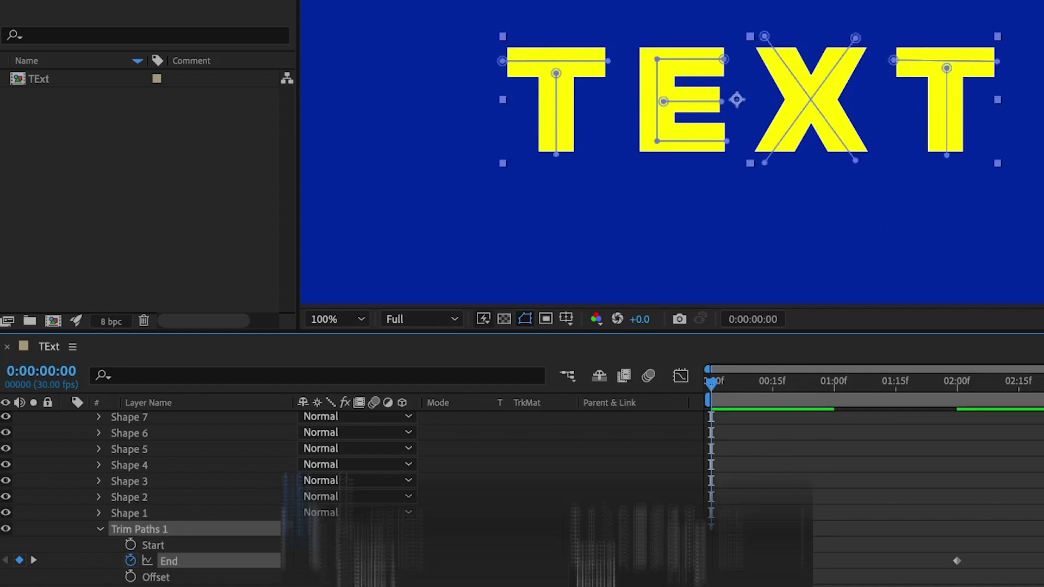
Set Trim Multiple Shapes to Individually, preview, and check the strokes at 0:00:00:11.
{"action": "left_click", "coordinate": [623, 508]}
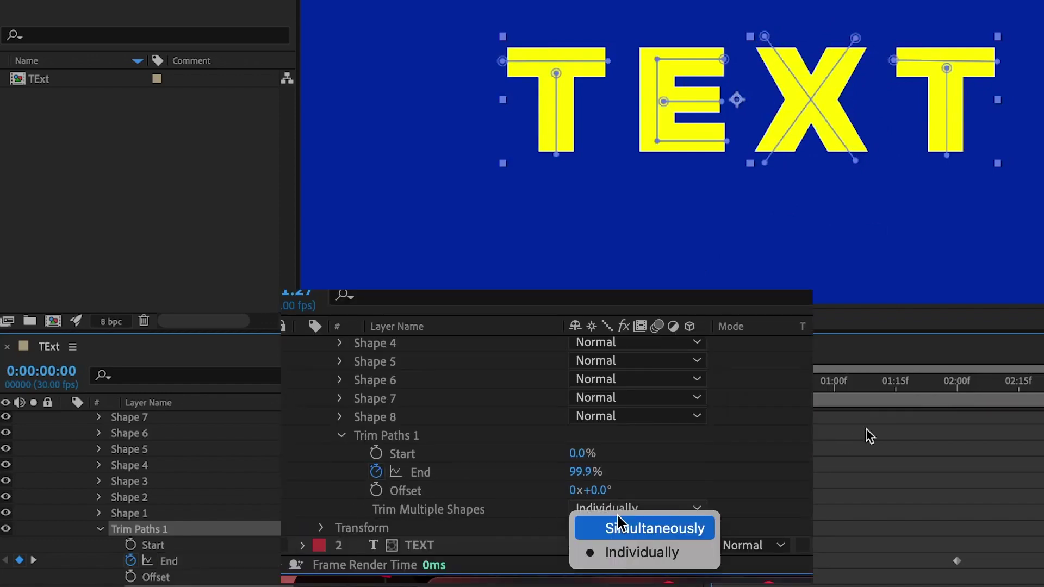
{"action": "key", "text": "space"}
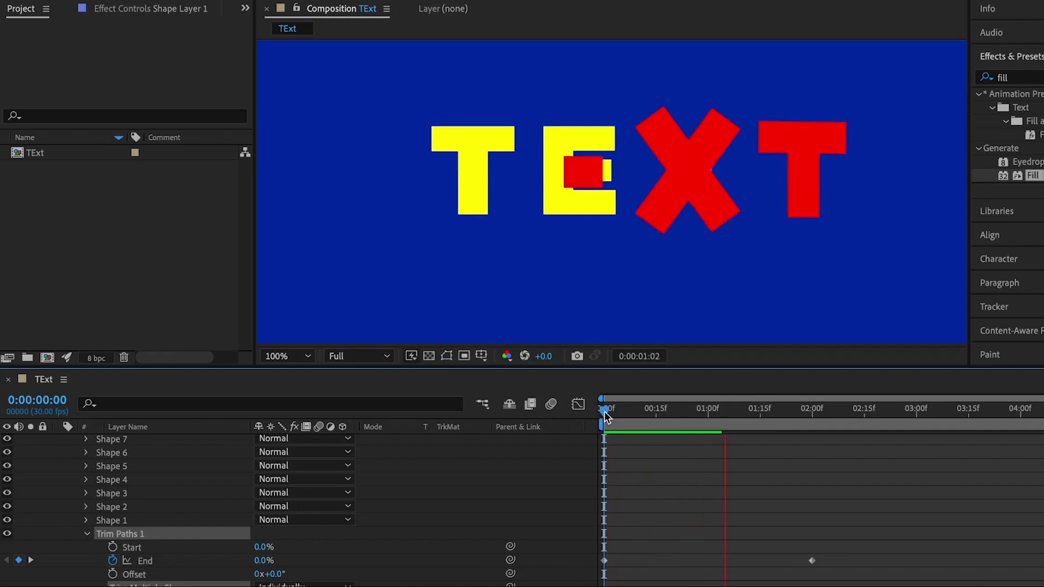
{"action": "left_click_drag", "start_coordinate": [606, 417], "coordinate": [642, 411]}
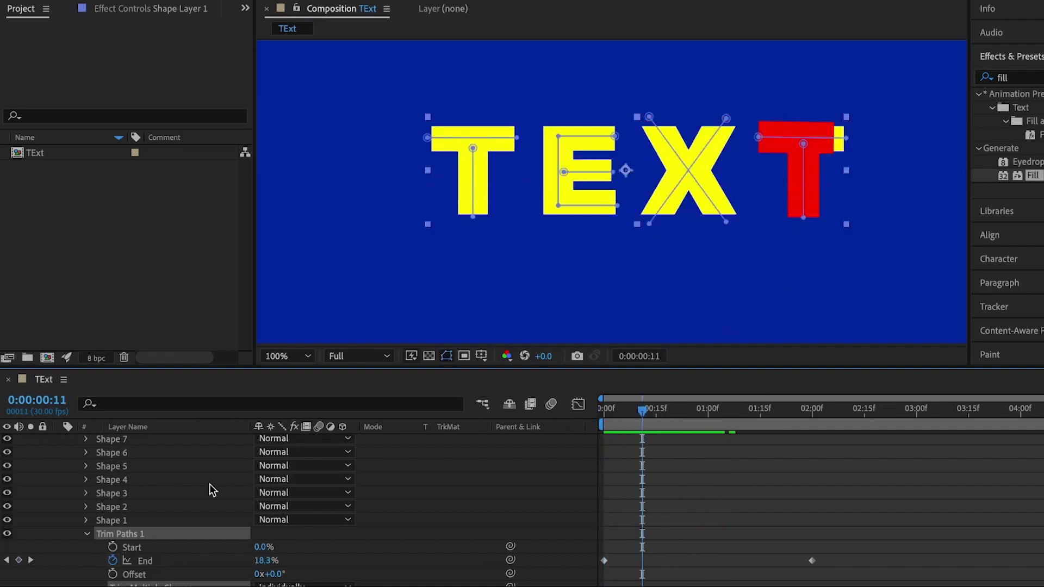
{"action": "scroll", "coordinate": [210, 484], "scroll_direction": "up", "scroll_amount": 3}
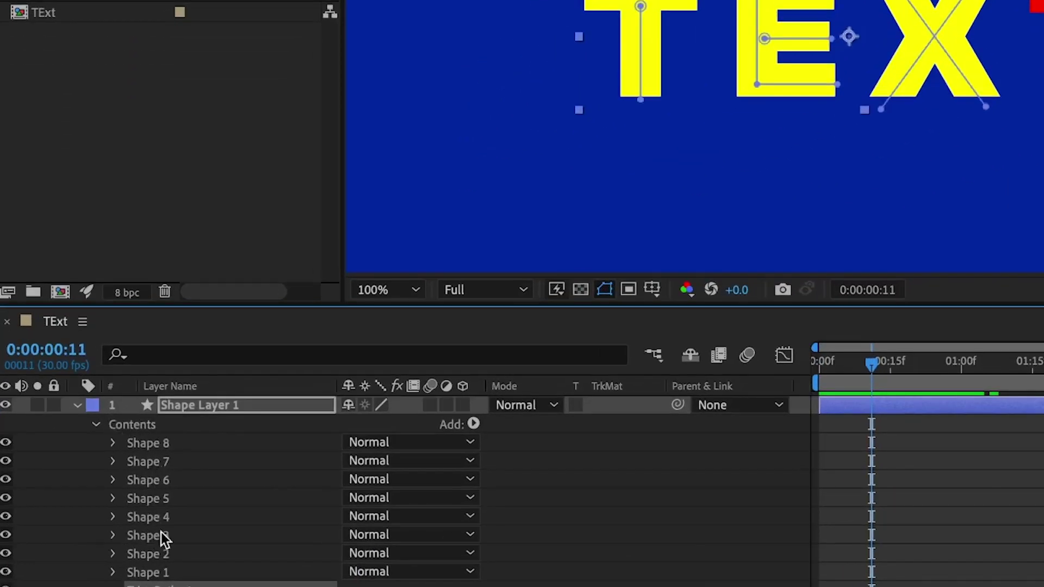
Reorder the shape groups so Shape 1 and Shape 2 sit at the top of the stack.
{"action": "left_click", "coordinate": [149, 445]}
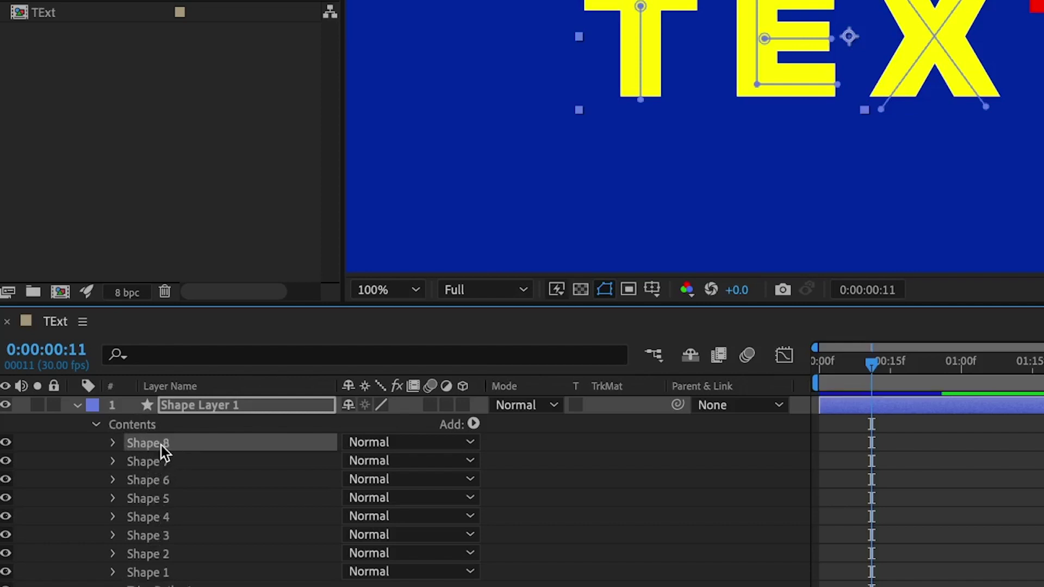
{"action": "key", "text": "ctrl+shift+["}
{"action": "left_click", "coordinate": [155, 443]}
{"action": "key", "text": "ctrl+["}
{"action": "key", "text": "ctrl+["}
{"action": "key", "text": "ctrl+["}
{"action": "key", "text": "ctrl+["}
{"action": "key", "text": "ctrl+["}
{"action": "key", "text": "ctrl+["}
{"action": "left_click_drag", "start_coordinate": [161, 439], "coordinate": [159, 544]}
{"action": "left_click_drag", "start_coordinate": [152, 442], "coordinate": [160, 526]}
{"action": "left_click_drag", "start_coordinate": [152, 443], "coordinate": [159, 507]}
{"action": "left_click_drag", "start_coordinate": [153, 443], "coordinate": [159, 489]}
{"action": "left_click_drag", "start_coordinate": [152, 443], "coordinate": [149, 468]}
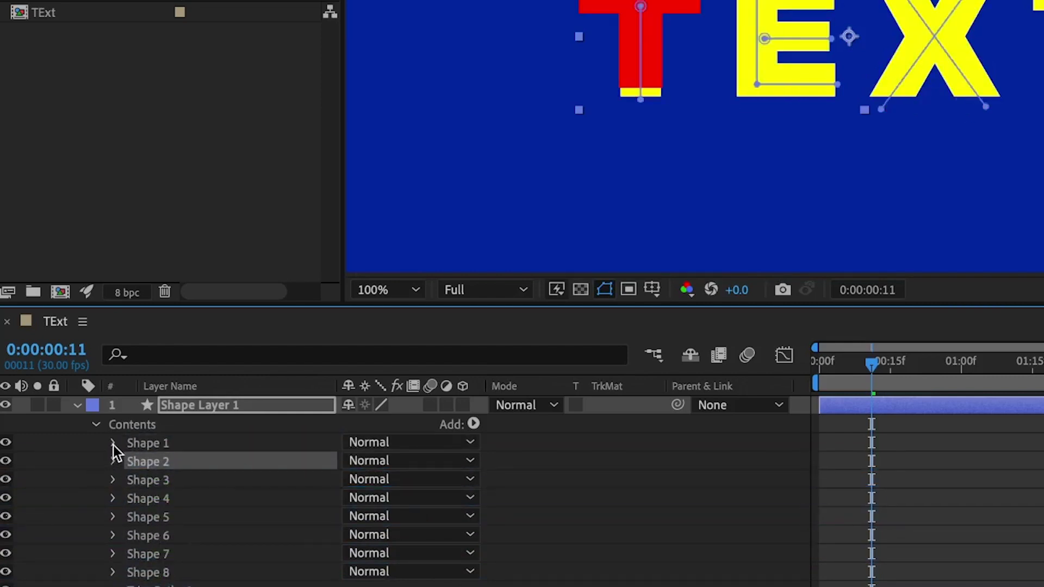
Change Shape 1's Stroke 1 Line Cap from Butt Cap to Round Cap.
{"action": "left_click", "coordinate": [112, 443]}
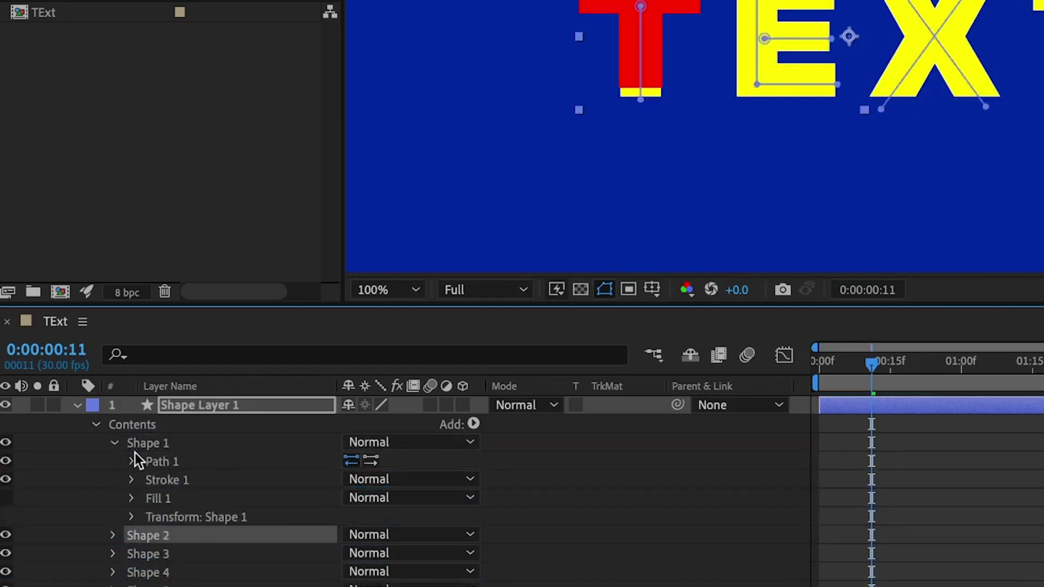
{"action": "left_click", "coordinate": [131, 481]}
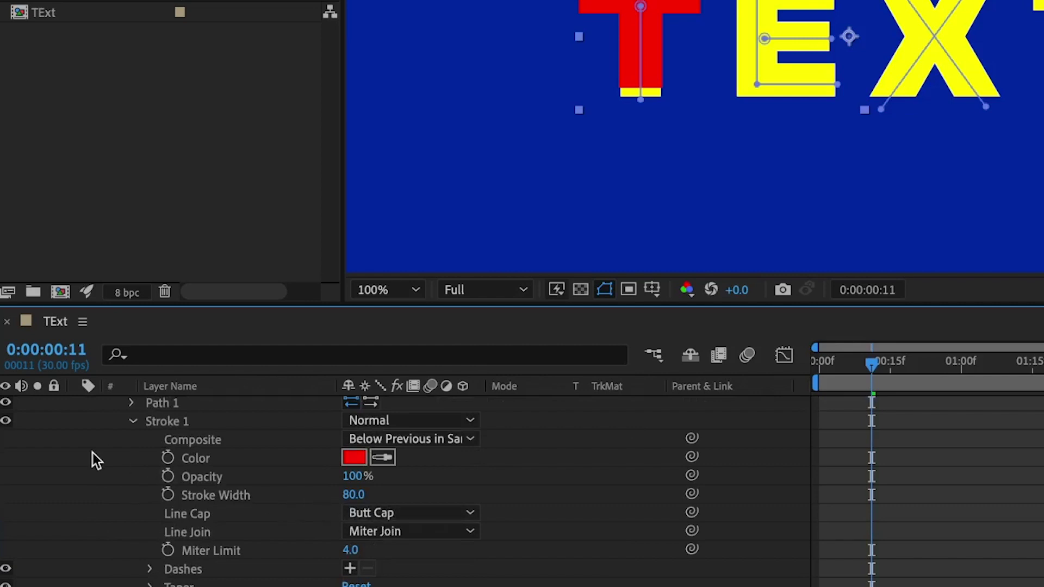
{"action": "scroll", "coordinate": [92, 453], "scroll_direction": "up", "scroll_amount": 2}
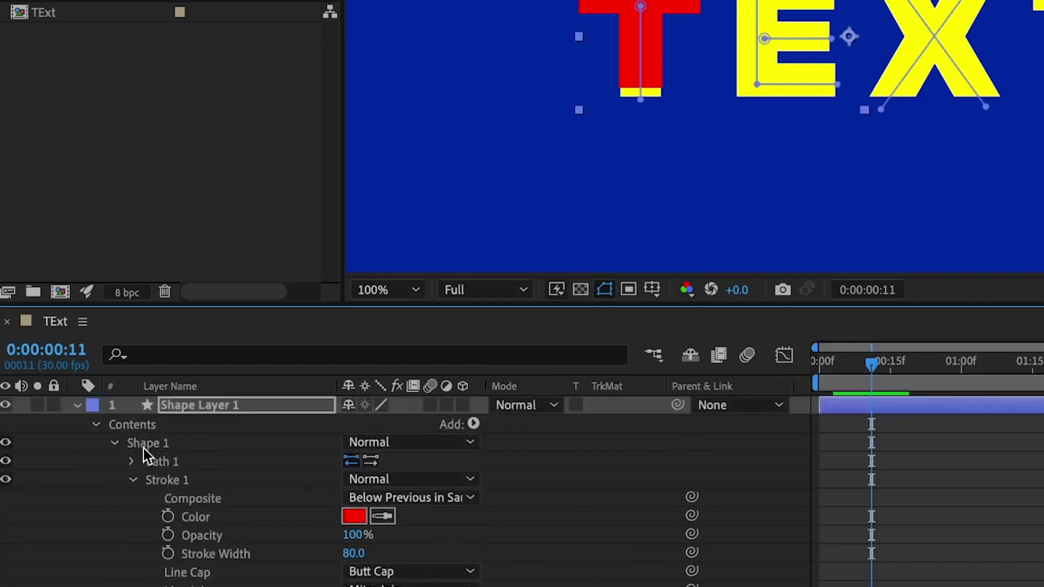
{"action": "scroll", "coordinate": [238, 520], "scroll_direction": "down", "scroll_amount": 3}
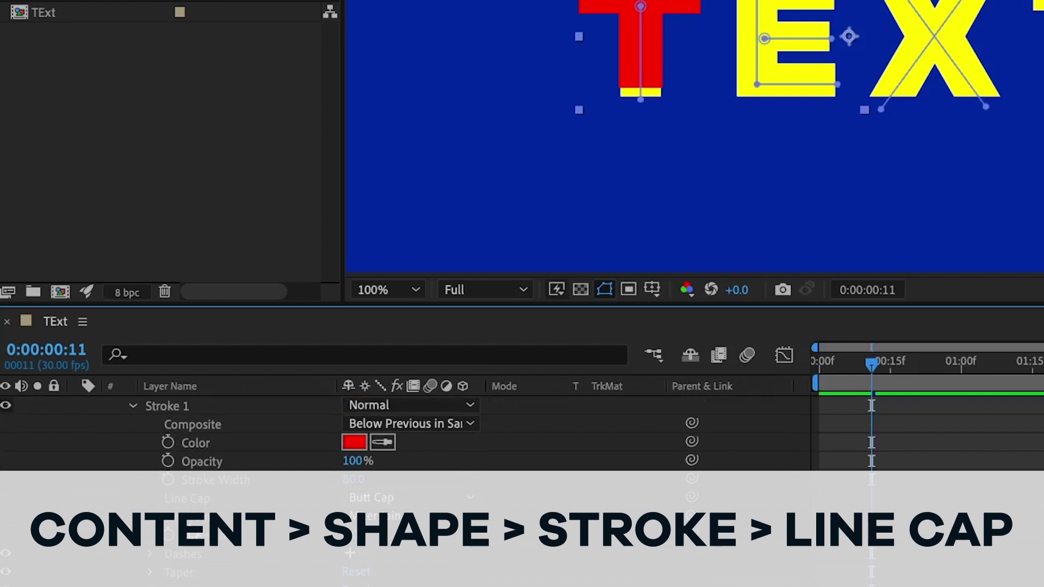
{"action": "left_click", "coordinate": [371, 498]}
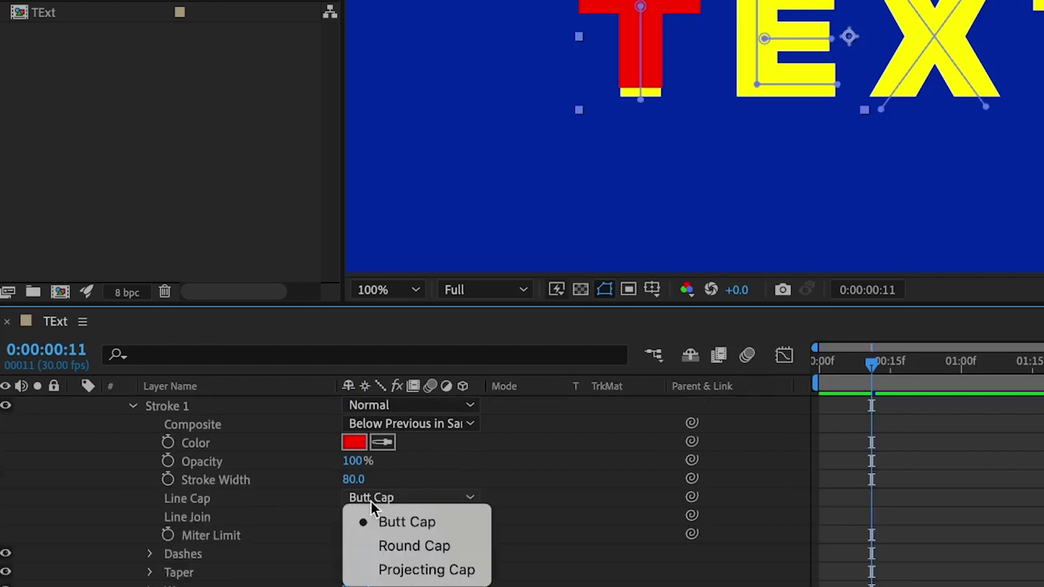
{"action": "left_click", "coordinate": [402, 547]}
{"action": "scroll", "coordinate": [145, 504], "scroll_direction": "up", "scroll_amount": 1}
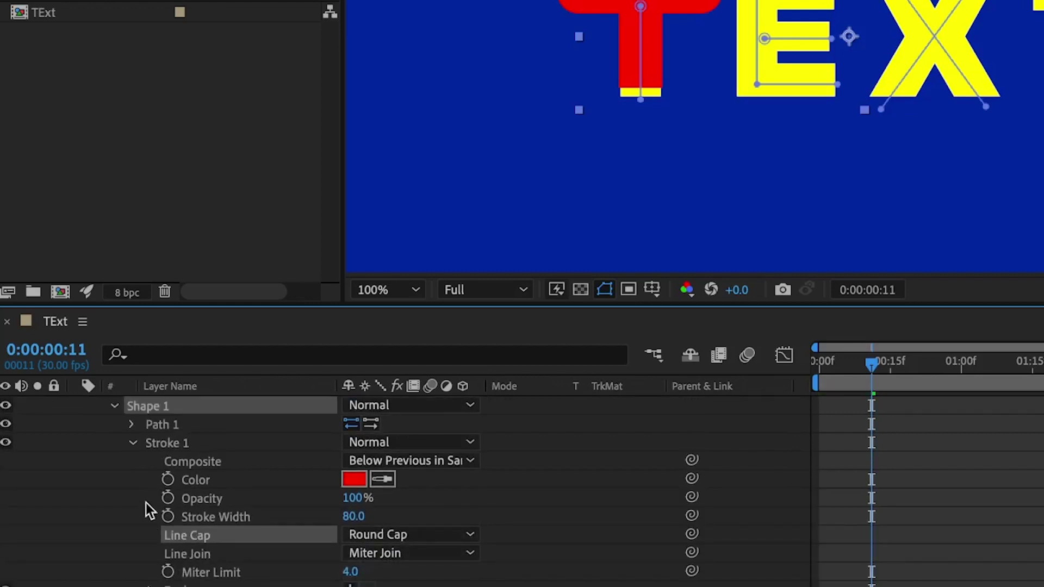
{"action": "left_click", "coordinate": [135, 478]}
Set Shape 2's Stroke 1 Line Cap to Round Cap and collapse the group.
{"action": "left_click", "coordinate": [131, 500]}
{"action": "scroll", "coordinate": [131, 501], "scroll_direction": "down", "scroll_amount": 3}
{"action": "left_click", "coordinate": [377, 513]}
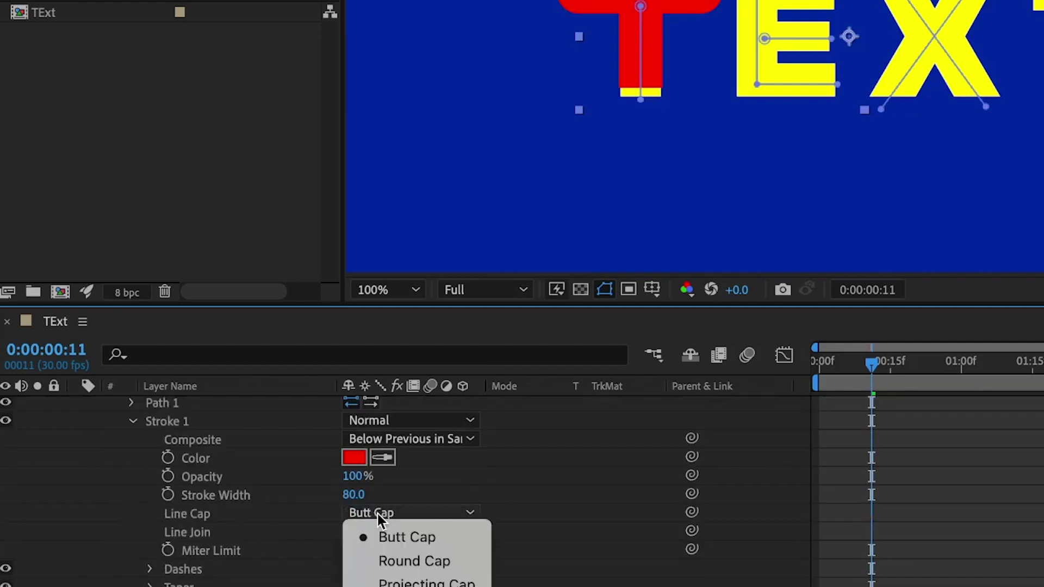
{"action": "left_click", "coordinate": [395, 561]}
{"action": "scroll", "coordinate": [128, 432], "scroll_direction": "up", "scroll_amount": 3}
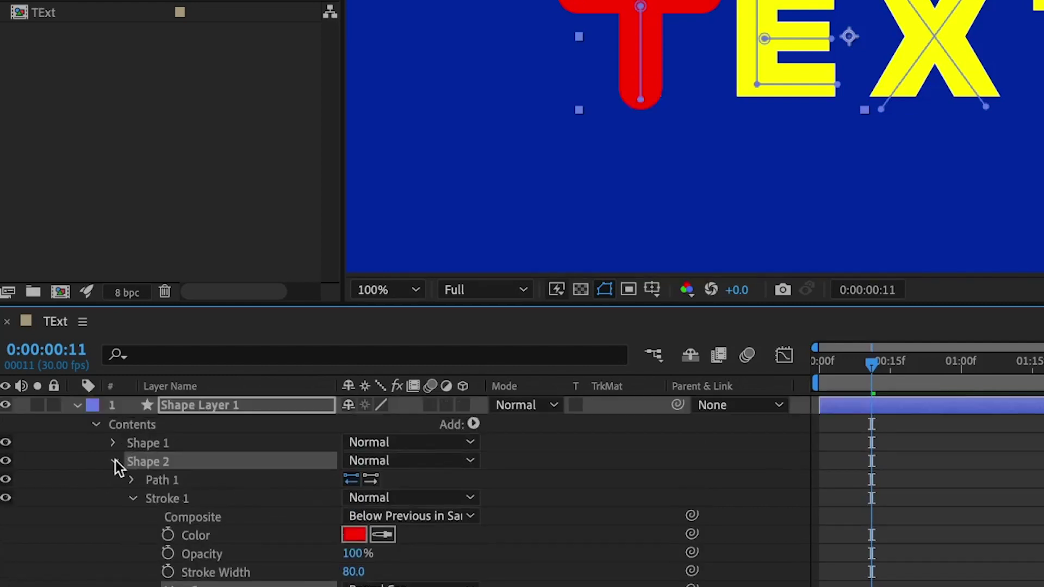
{"action": "left_click", "coordinate": [115, 462]}
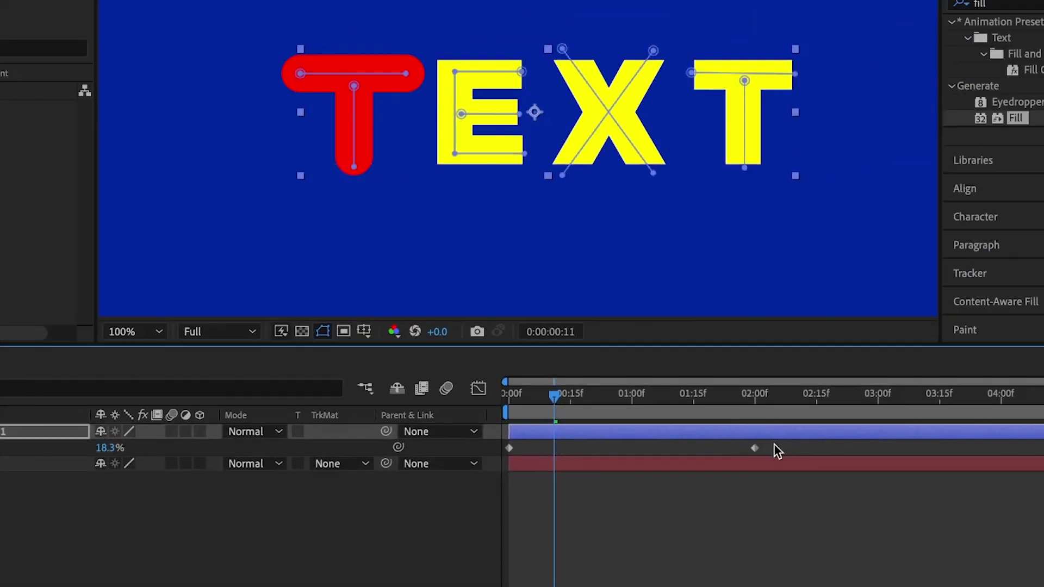
Easy Ease both End keyframes and pull the second keyframe's influence left in the speed graph.
{"action": "left_click_drag", "start_coordinate": [774, 444], "coordinate": [482, 452]}
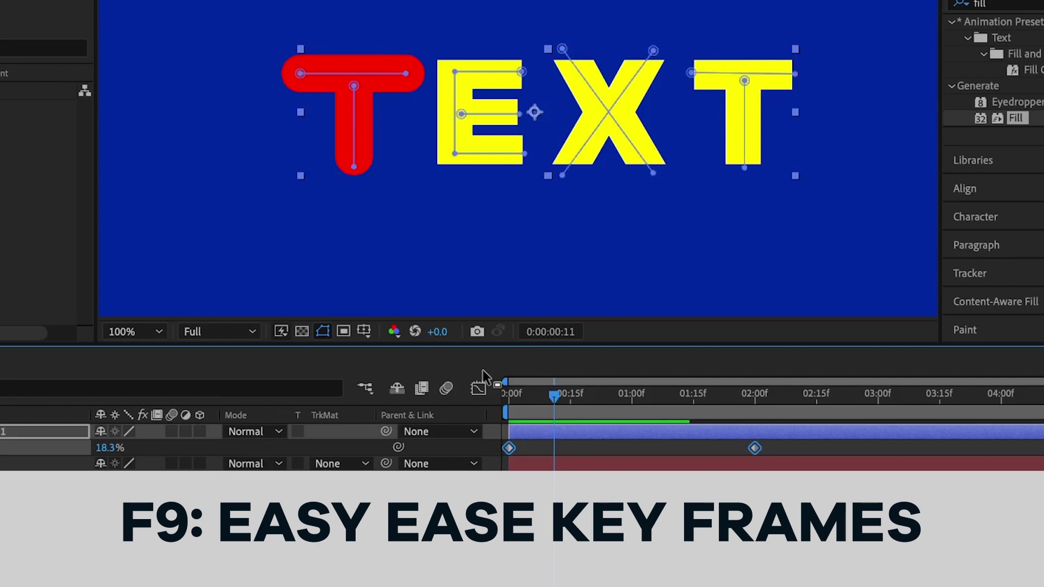
{"action": "key", "text": "F9"}
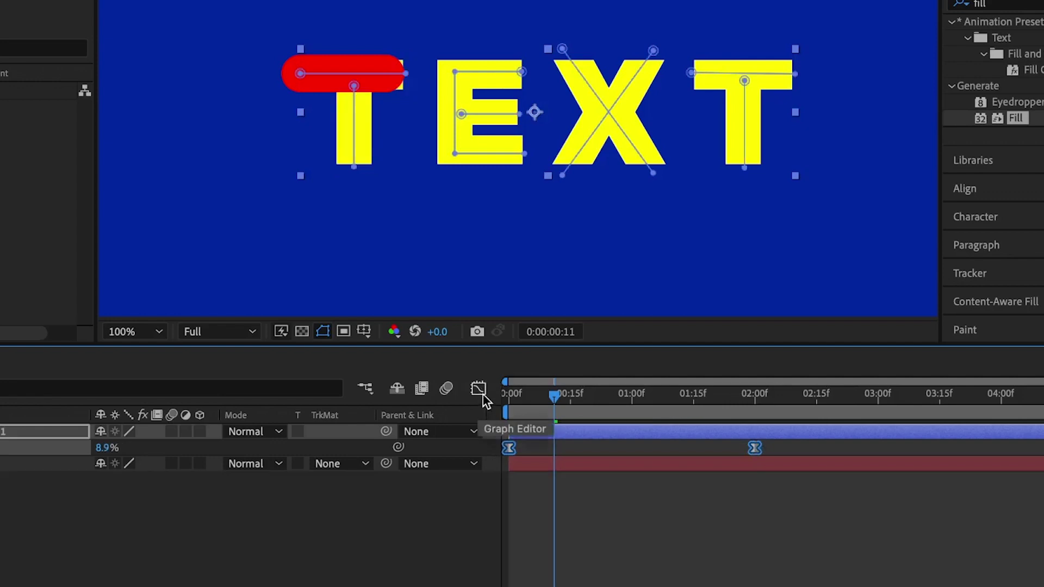
{"action": "left_click", "coordinate": [482, 392]}
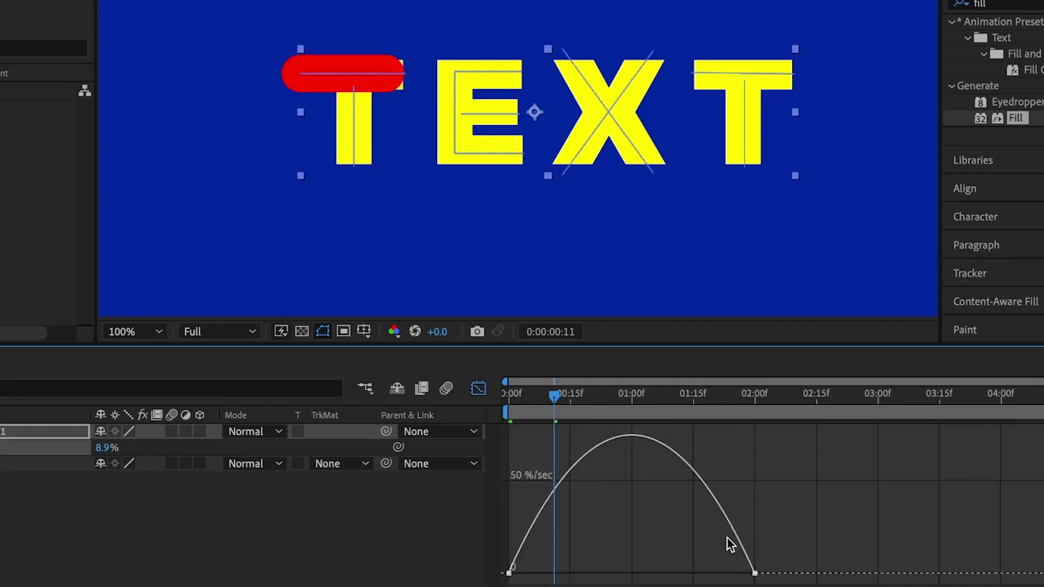
{"action": "left_click_drag", "start_coordinate": [714, 574], "coordinate": [628, 573]}
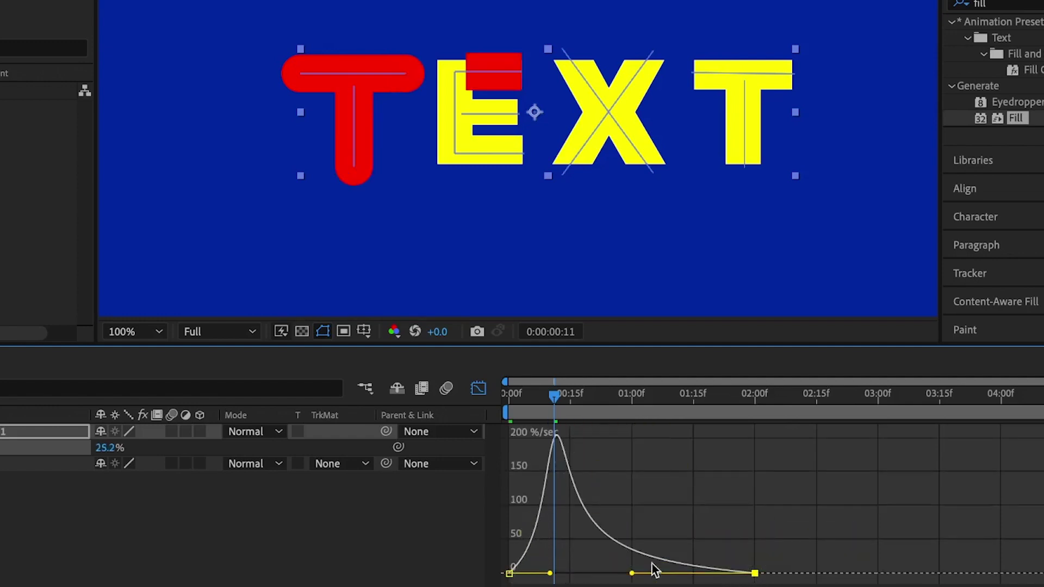
{"action": "left_click", "coordinate": [478, 388]}
{"action": "key", "text": "space"}
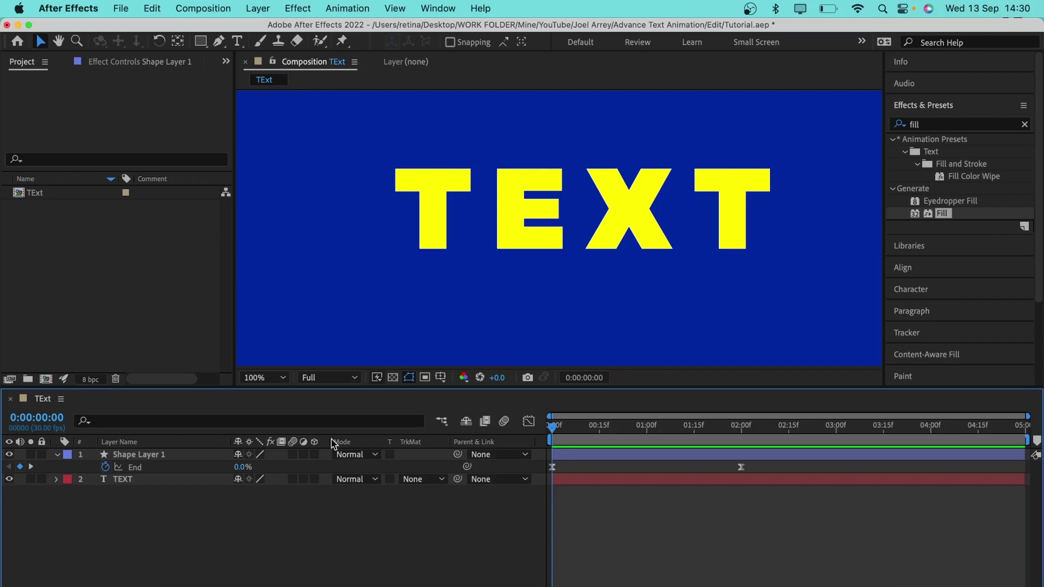
Set TEXT's Track Matte to Alpha Matte 'Shape Layer 1' and scrub to check the reveal.
{"action": "left_click", "coordinate": [423, 480]}
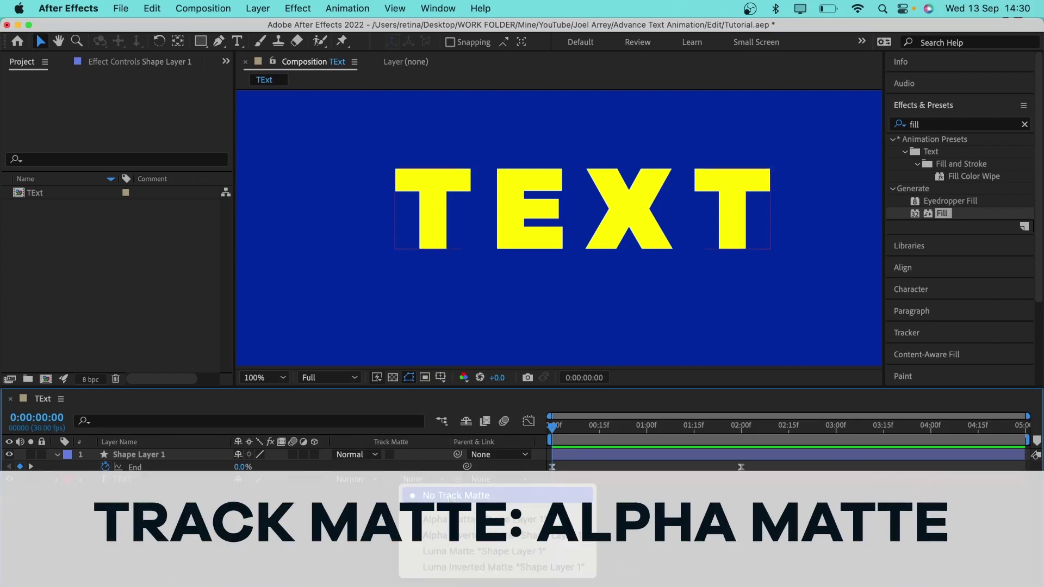
{"action": "left_click", "coordinate": [429, 519]}
{"action": "left_click_drag", "start_coordinate": [552, 427], "coordinate": [604, 435]}
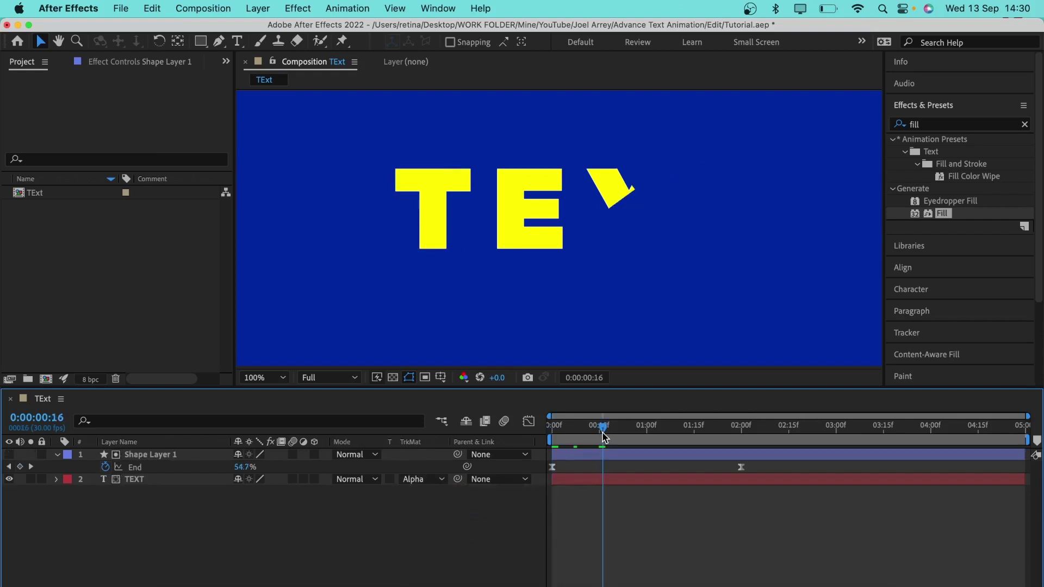
{"action": "left_click", "coordinate": [576, 244]}
{"action": "mouse_move", "coordinate": [603, 427]}
{"action": "left_mouse_down"}
{"action": "mouse_move", "coordinate": [553, 429]}
{"action": "mouse_move", "coordinate": [646, 468]}
{"action": "mouse_move", "coordinate": [619, 433]}
{"action": "left_mouse_up"}
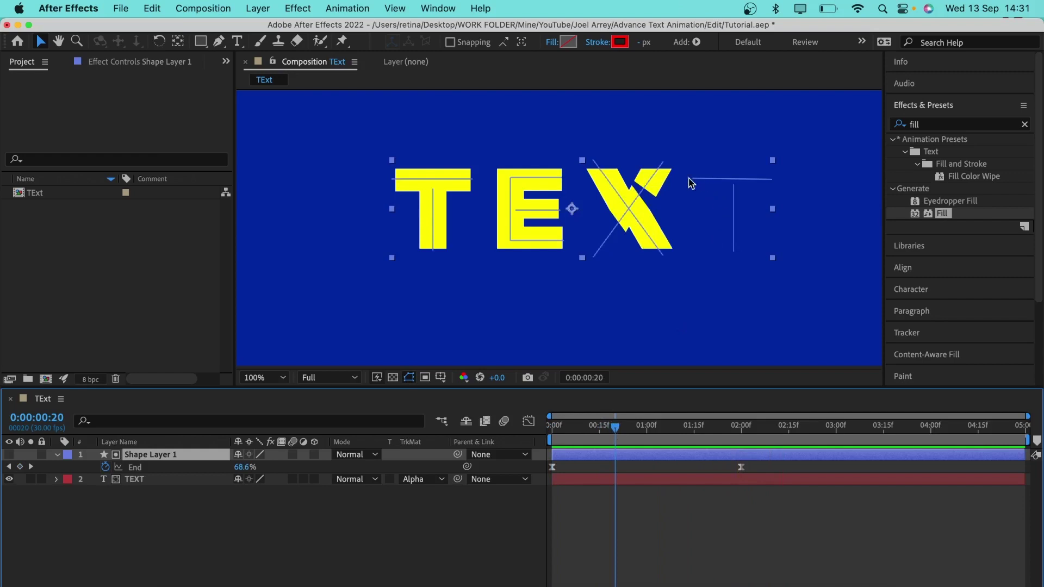
{"action": "mouse_move", "coordinate": [575, 429]}
{"action": "left_mouse_down"}
{"action": "mouse_move", "coordinate": [561, 430]}
{"action": "mouse_move", "coordinate": [573, 430]}
{"action": "left_mouse_up"}
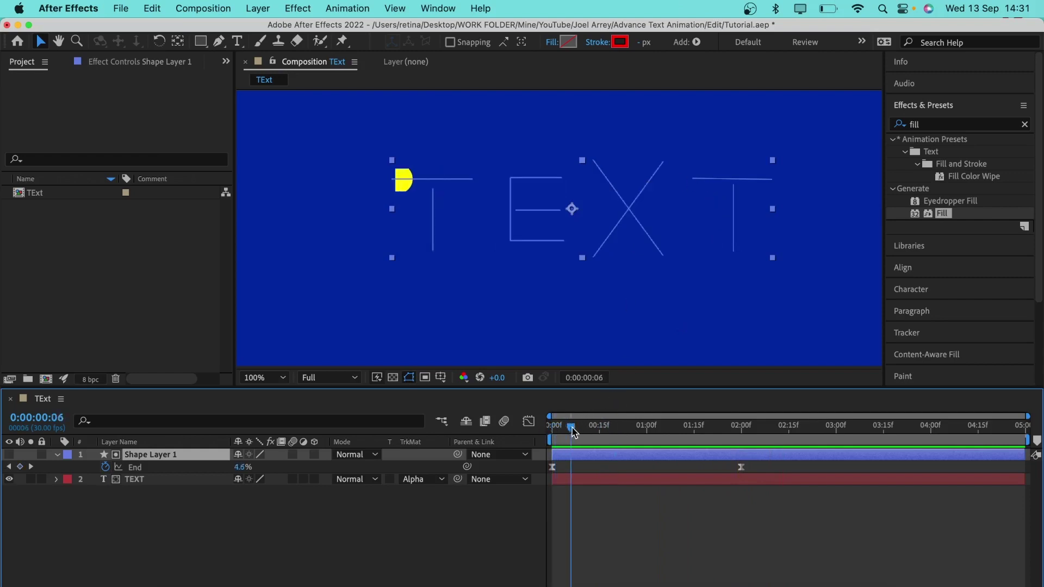
{"action": "key", "text": "space"}
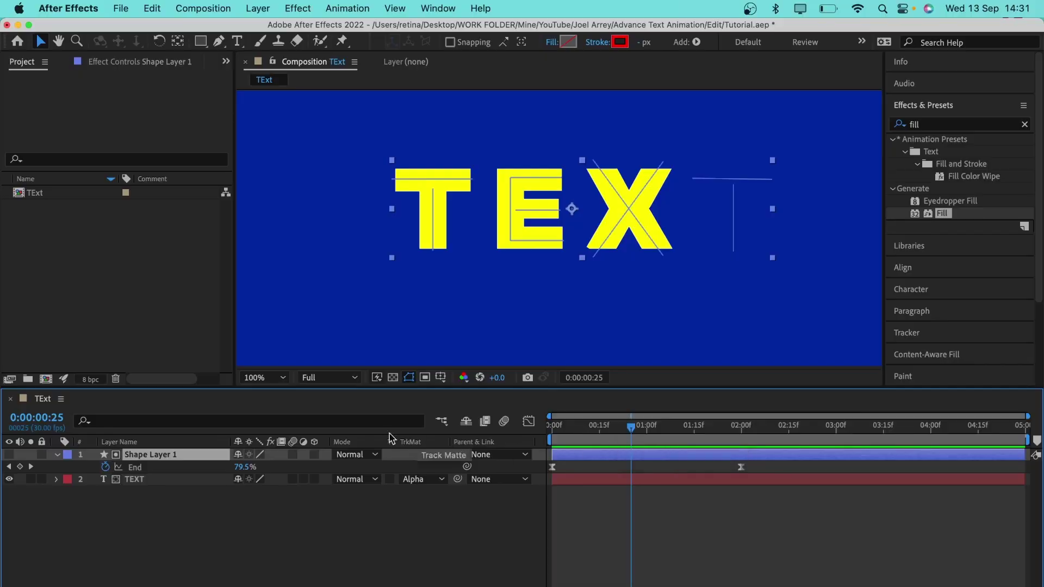
{"action": "left_click", "coordinate": [187, 483]}
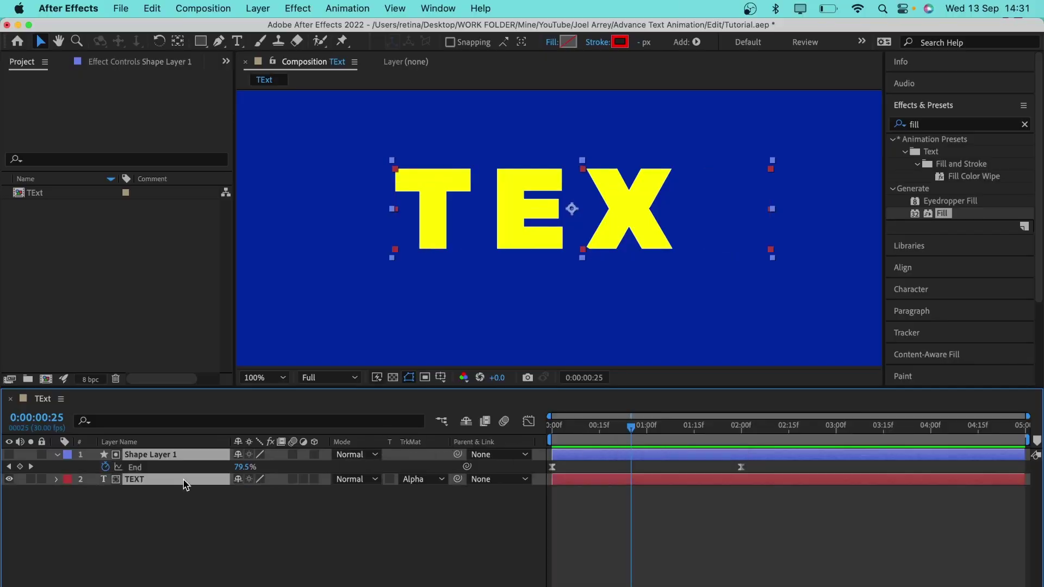
Pre-compose the stroke and TEXT layers into 'animation' and duplicate it into three copies.
{"action": "right_click", "coordinate": [186, 483]}
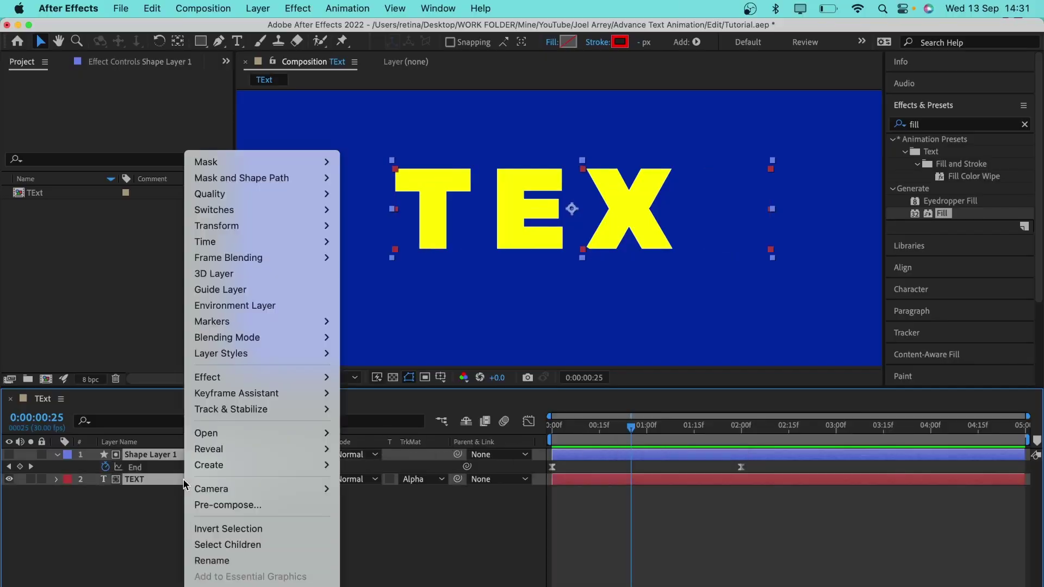
{"action": "left_click", "coordinate": [265, 506]}
{"action": "type", "text": "animatio"}
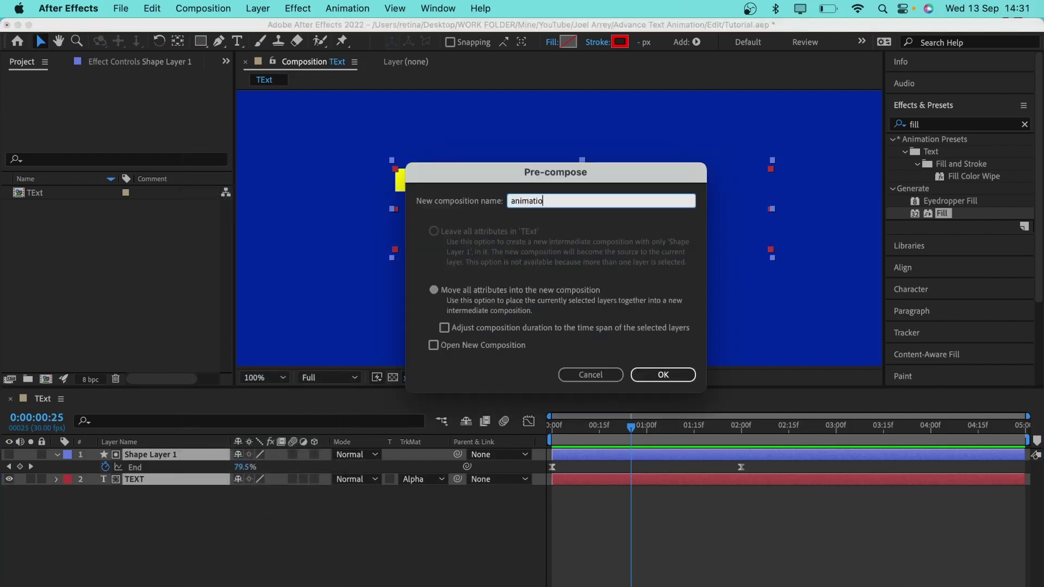
{"action": "type", "text": "n"}
{"action": "key", "text": "Return"}
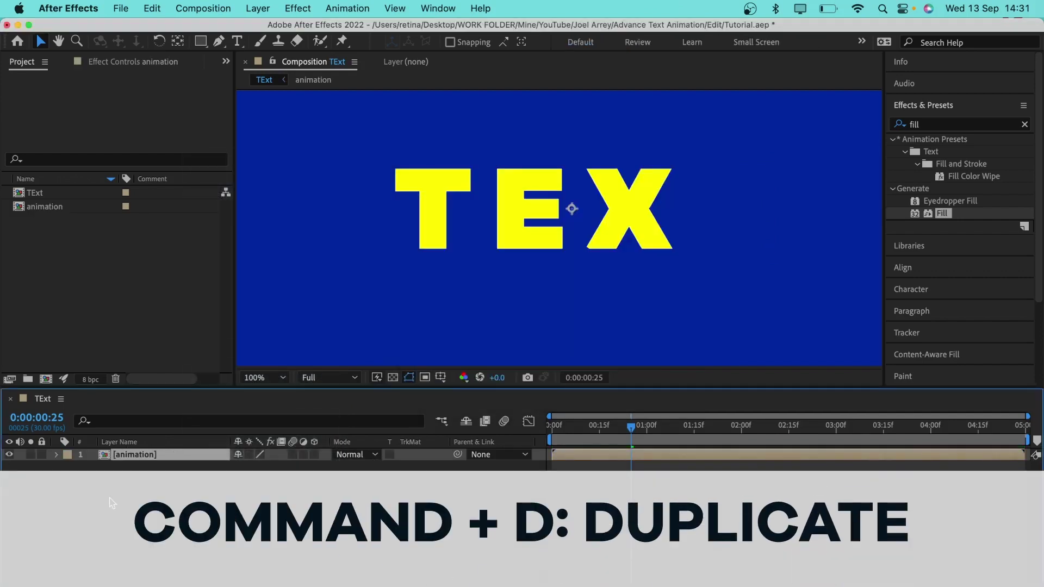
{"action": "key", "text": "super+d"}
{"action": "key", "text": "super+d"}
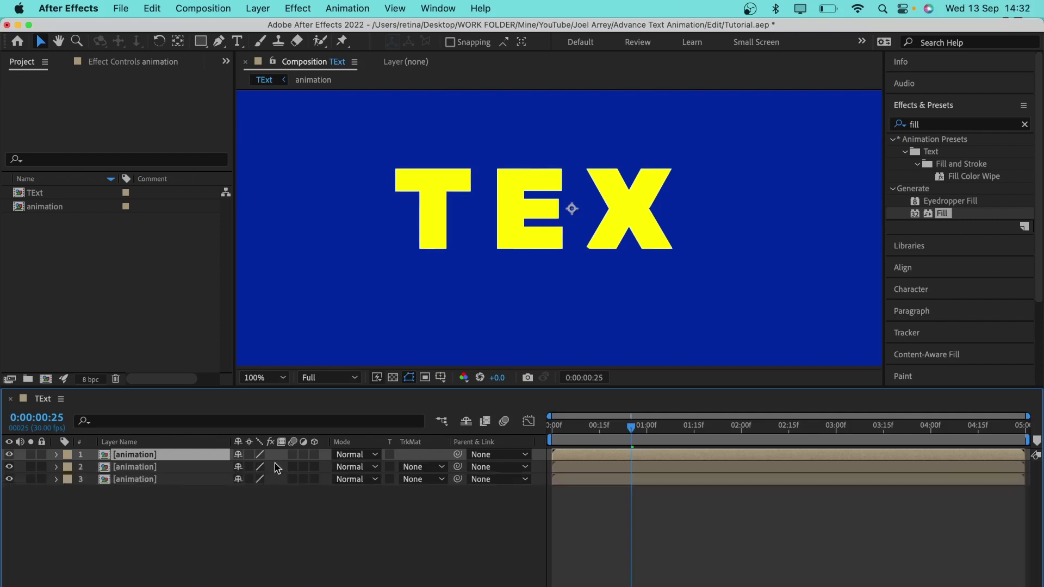
{"action": "left_click_drag", "start_coordinate": [604, 438], "coordinate": [566, 437]}
Trim layer 2 to start at frame 4 and layer 1 at frame 8.
{"action": "left_click", "coordinate": [584, 466]}
{"action": "key", "text": "bracketleft"}
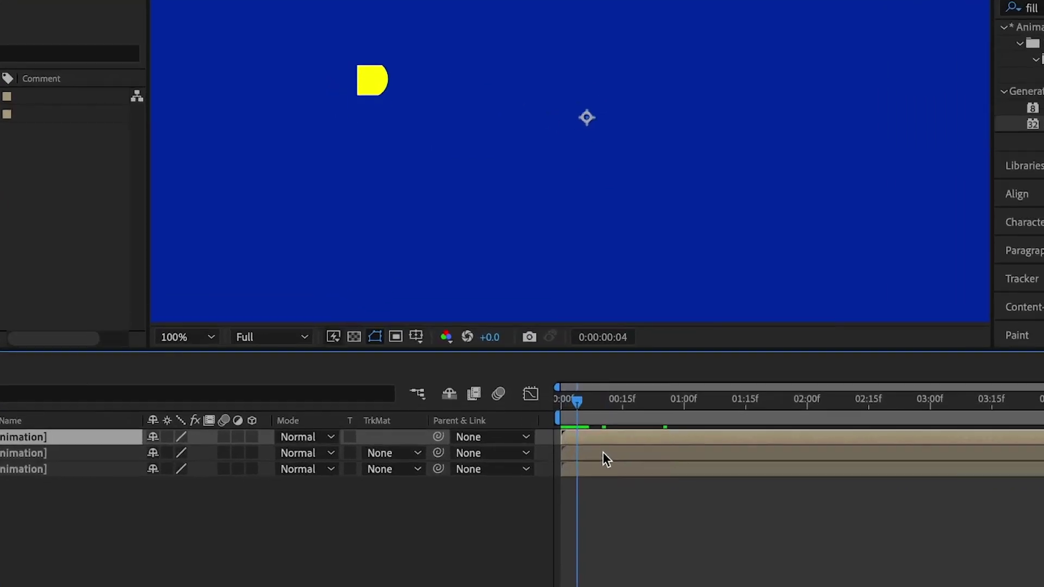
{"action": "left_click_drag", "start_coordinate": [579, 405], "coordinate": [596, 408]}
{"action": "left_click", "coordinate": [622, 438]}
{"action": "key", "text": "bracketleft"}
{"action": "left_click", "coordinate": [567, 405]}
Apply a Fill effect to the bottom animation copy and colour it soft red FF5B5B.
{"action": "left_click", "coordinate": [583, 471]}
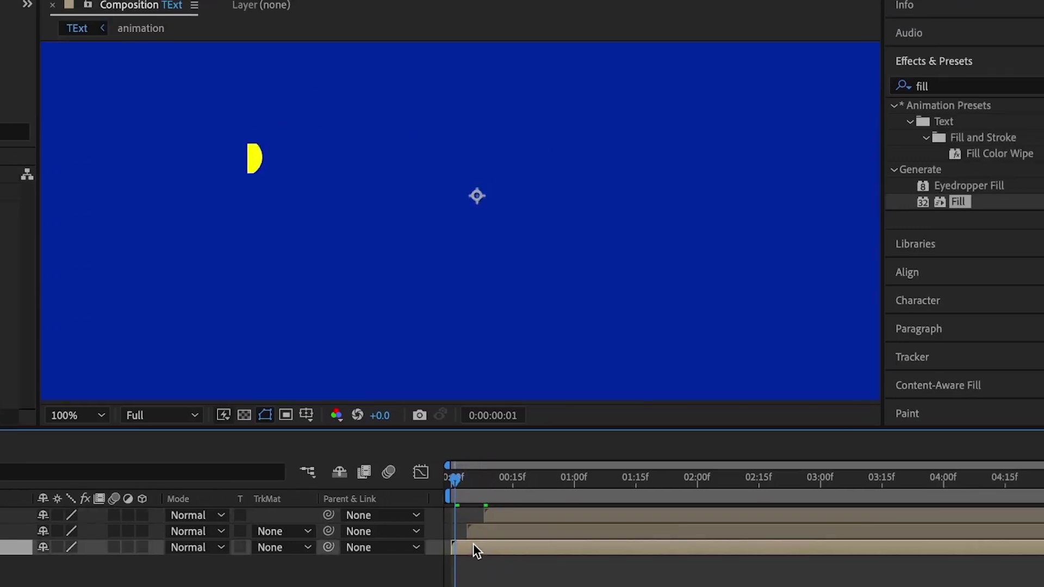
{"action": "double_click", "coordinate": [957, 202]}
{"action": "left_click", "coordinate": [135, 129]}
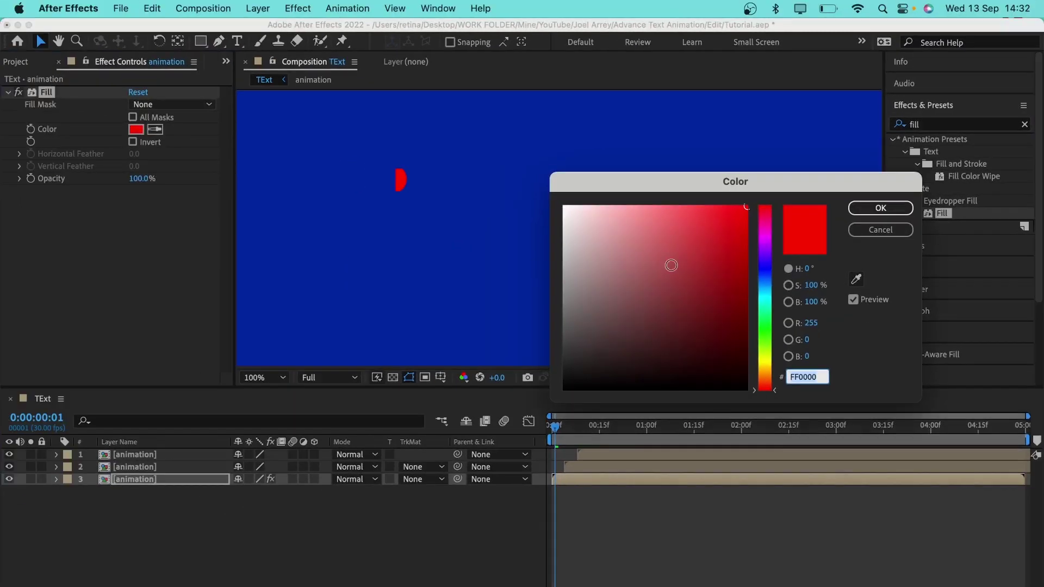
{"action": "left_click_drag", "start_coordinate": [671, 265], "coordinate": [683, 196]}
{"action": "left_click", "coordinate": [880, 208]}
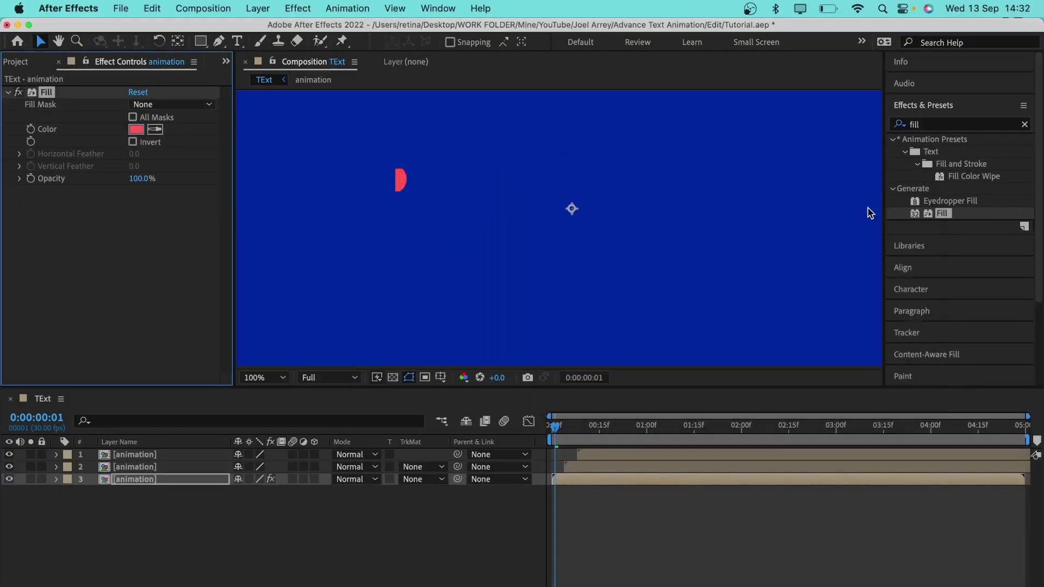
Keep the bottom copy's FF5B5B fill, then give the middle copy a bright green Fill effect.
{"action": "left_click", "coordinate": [136, 129]}
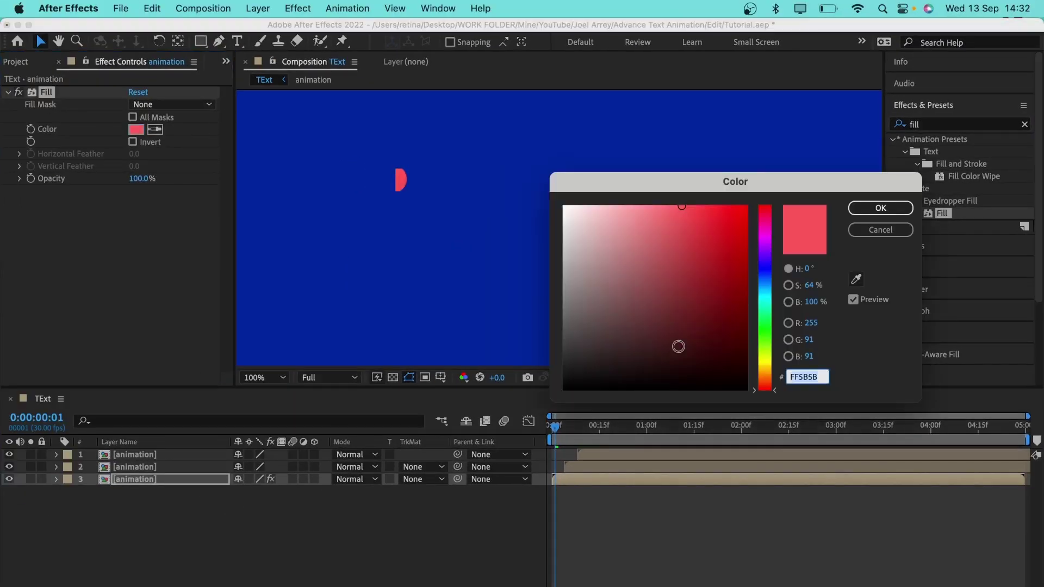
{"action": "left_click", "coordinate": [881, 209]}
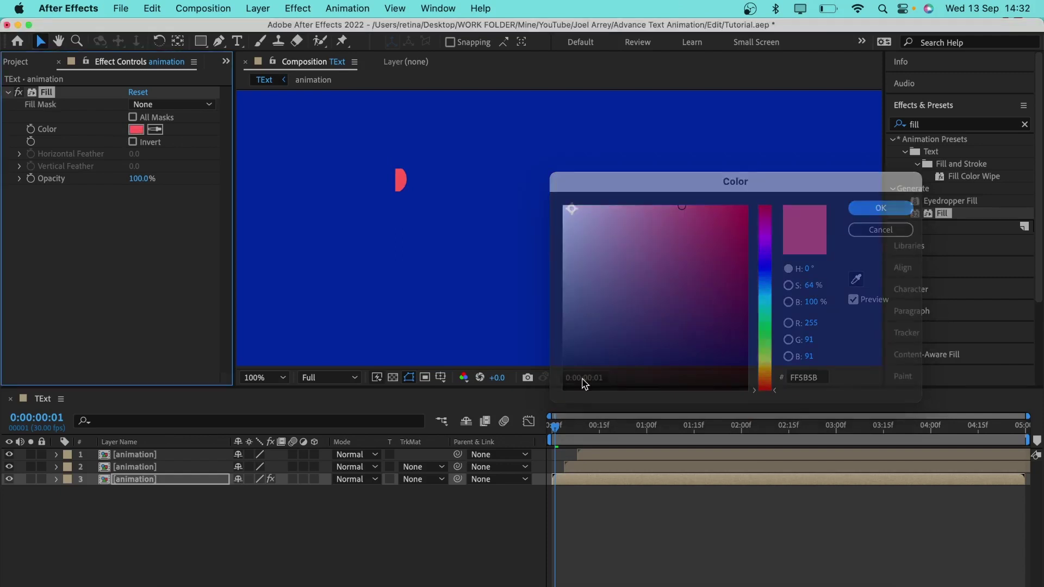
{"action": "left_click", "coordinate": [607, 471]}
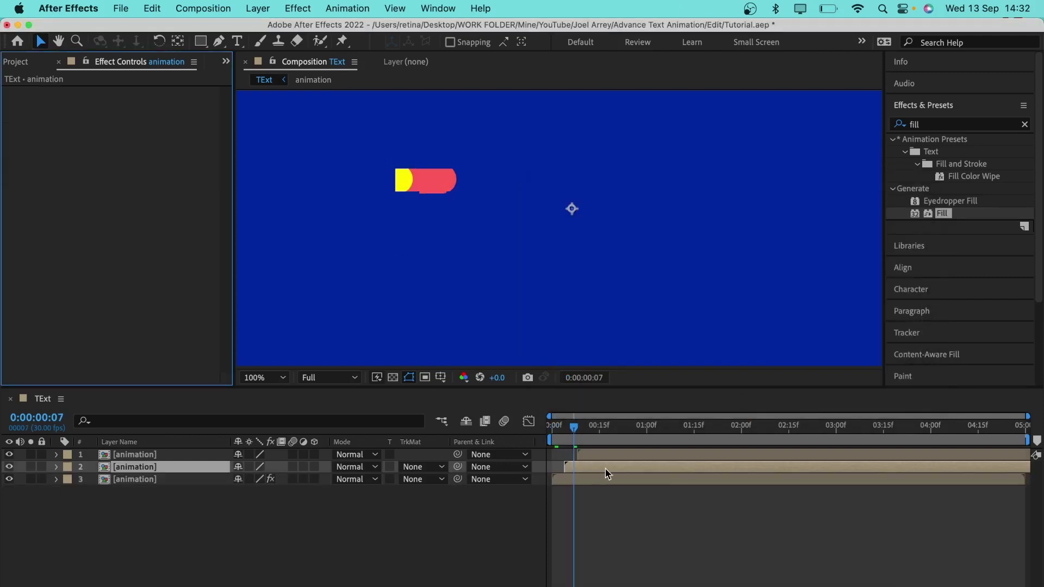
{"action": "double_click", "coordinate": [944, 215]}
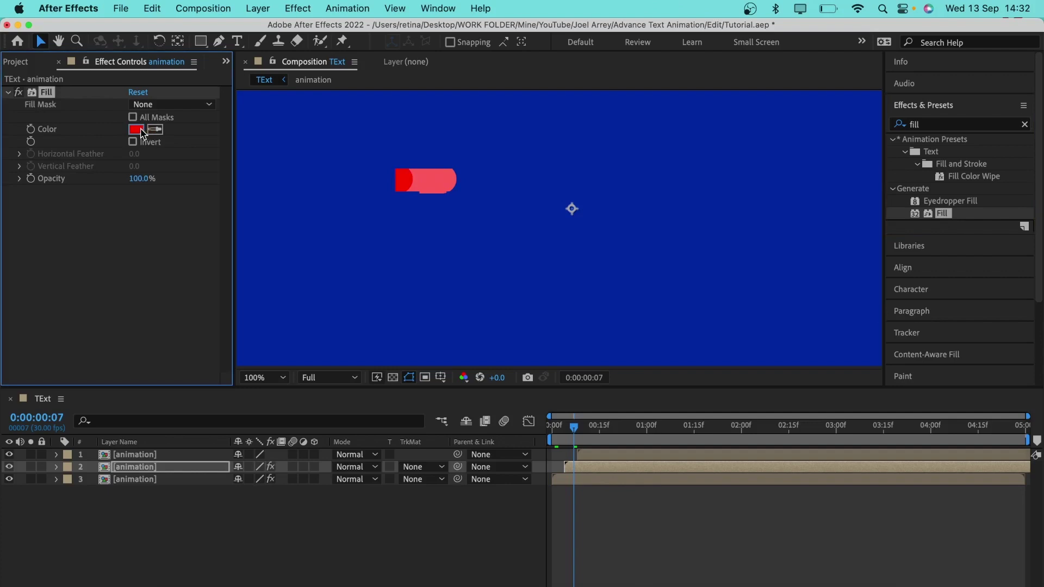
{"action": "left_click", "coordinate": [136, 130]}
{"action": "type", "text": "FF5B5B"}
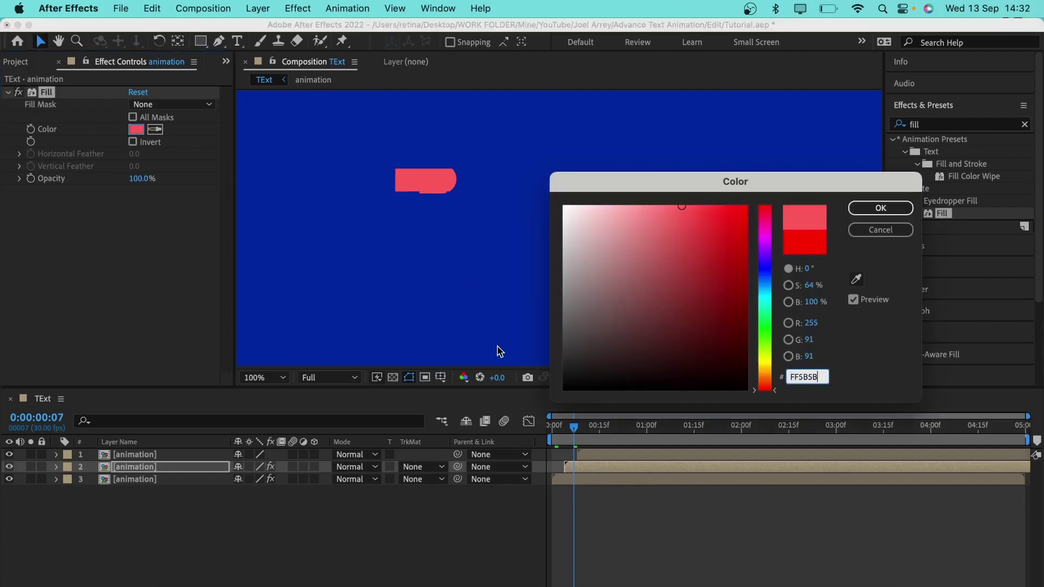
{"action": "left_click_drag", "start_coordinate": [774, 355], "coordinate": [767, 331]}
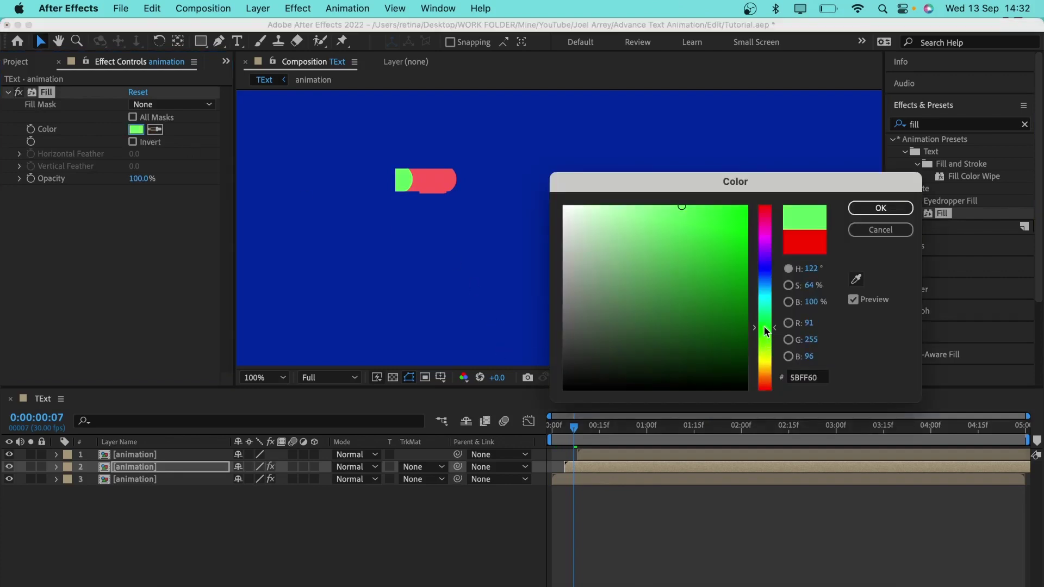
{"action": "left_click", "coordinate": [880, 208]}
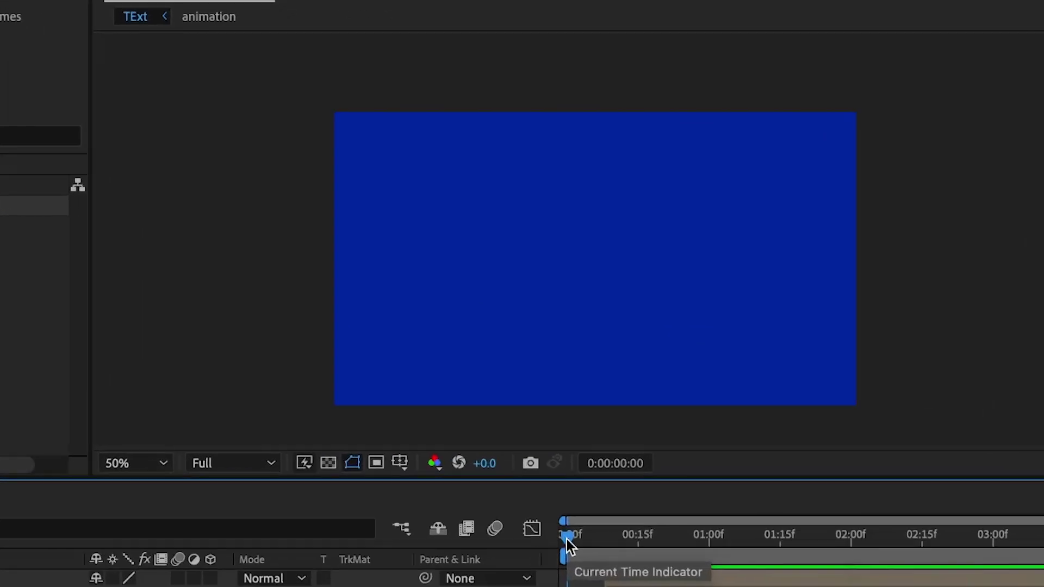
{"action": "key", "text": "space"}
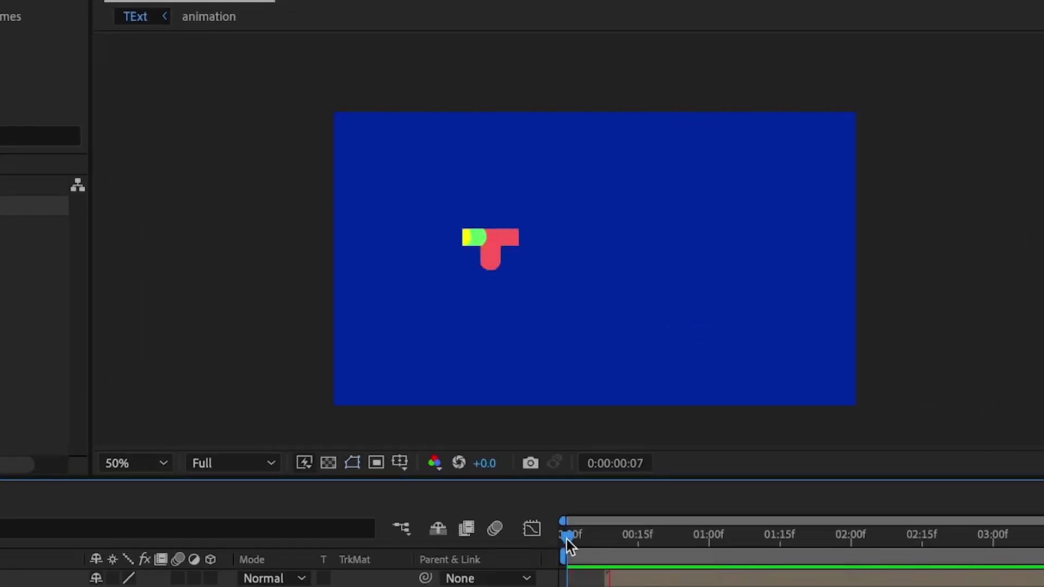